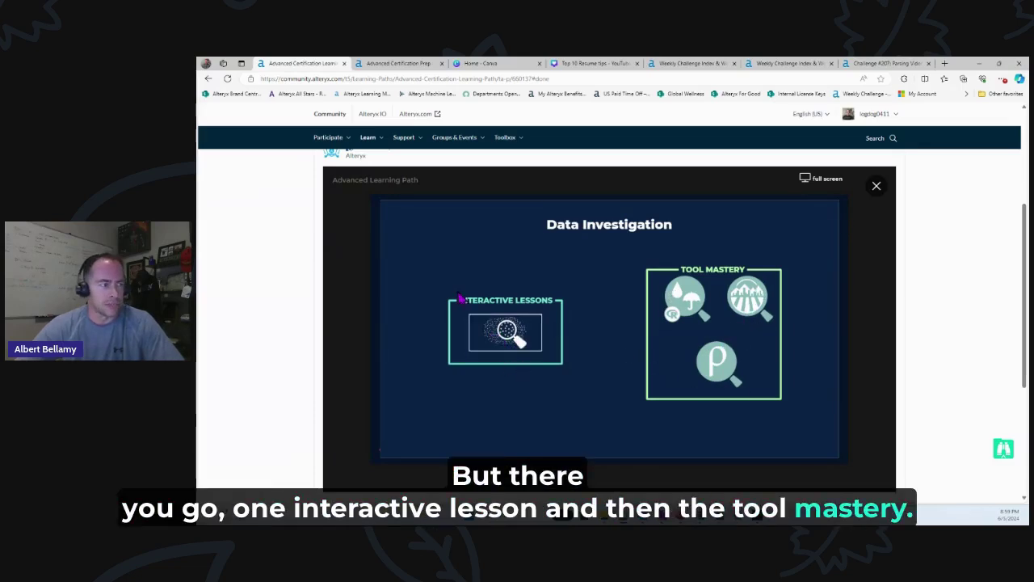
Leave the Data Investigation and Other Topics pages and open the Parsing section of the Advanced Certification Learning Path.
left_click(876, 186)
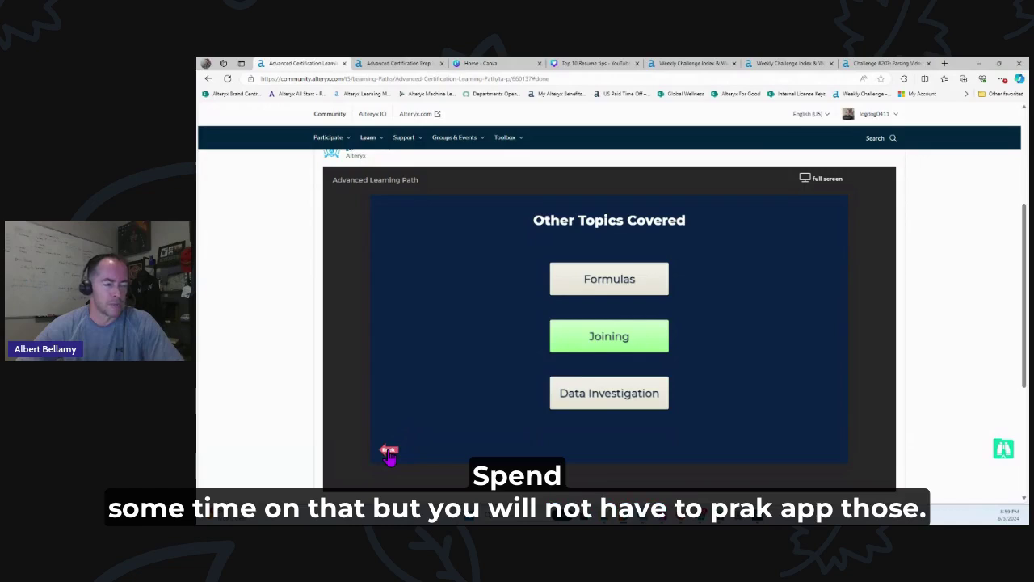
left_click(389, 453)
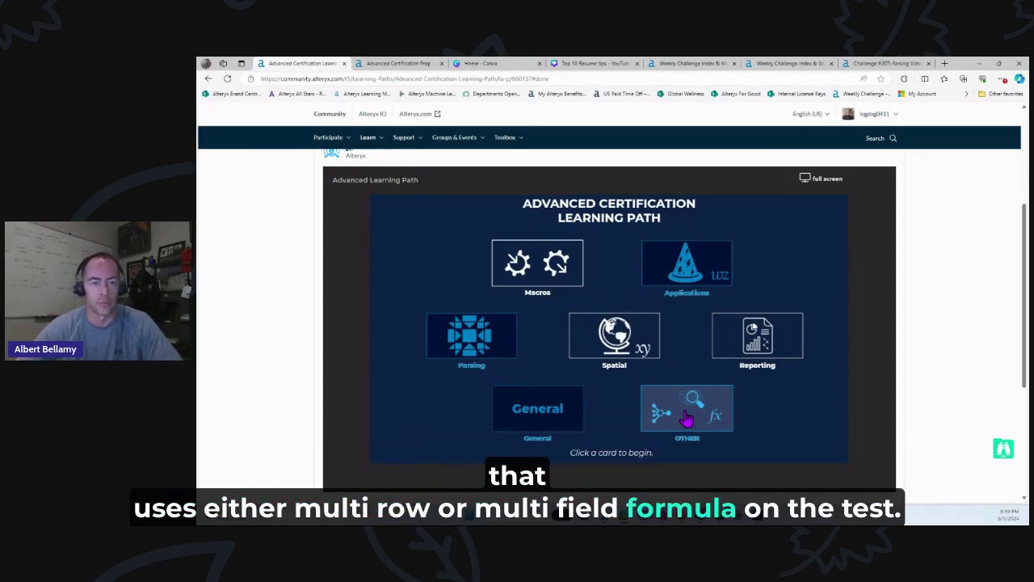
left_click(457, 344)
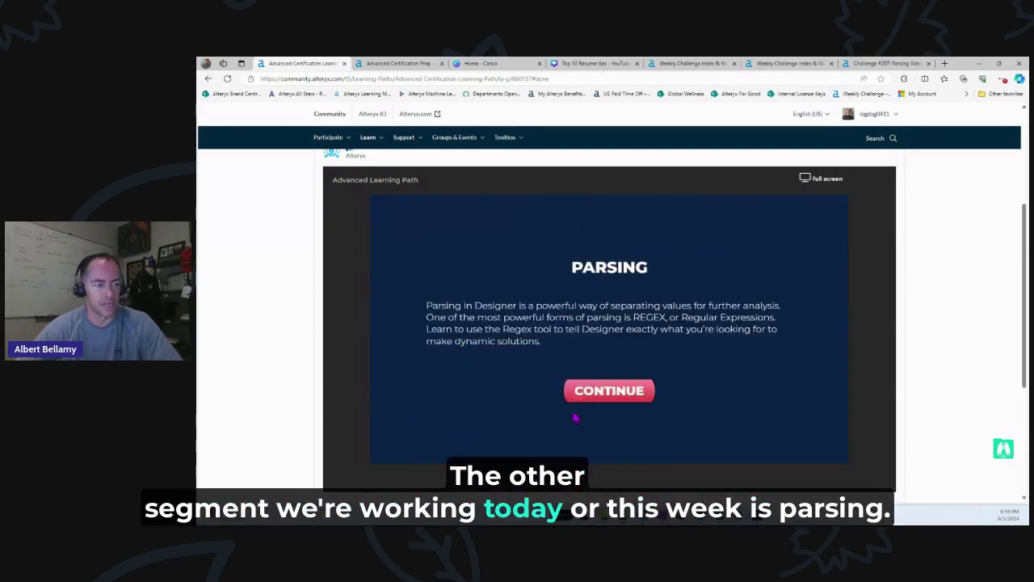
left_click(606, 392)
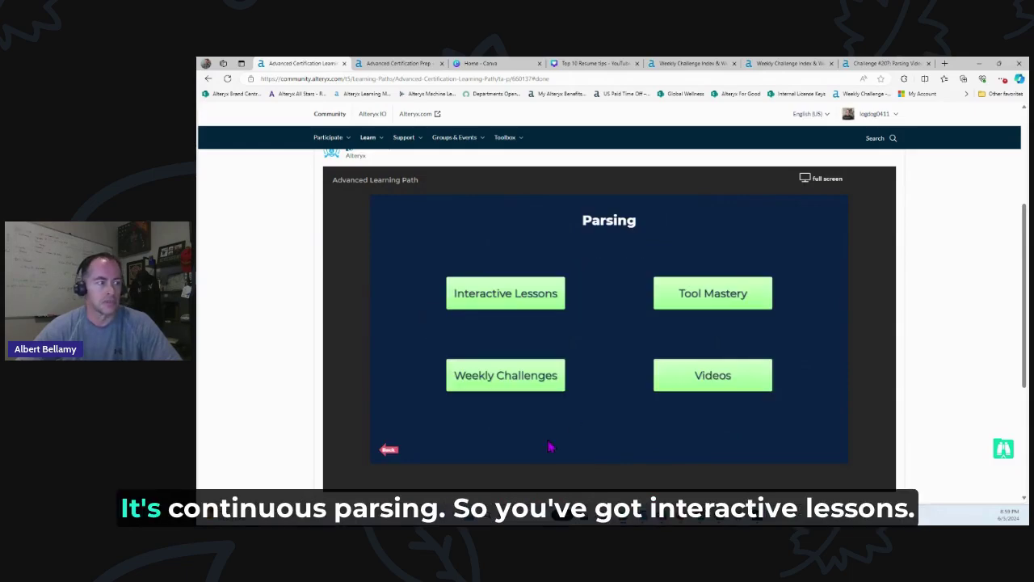
Look through the Parsing section's interactive lessons, weekly challenges and tool mastery pages, closing each one.
left_click(507, 297)
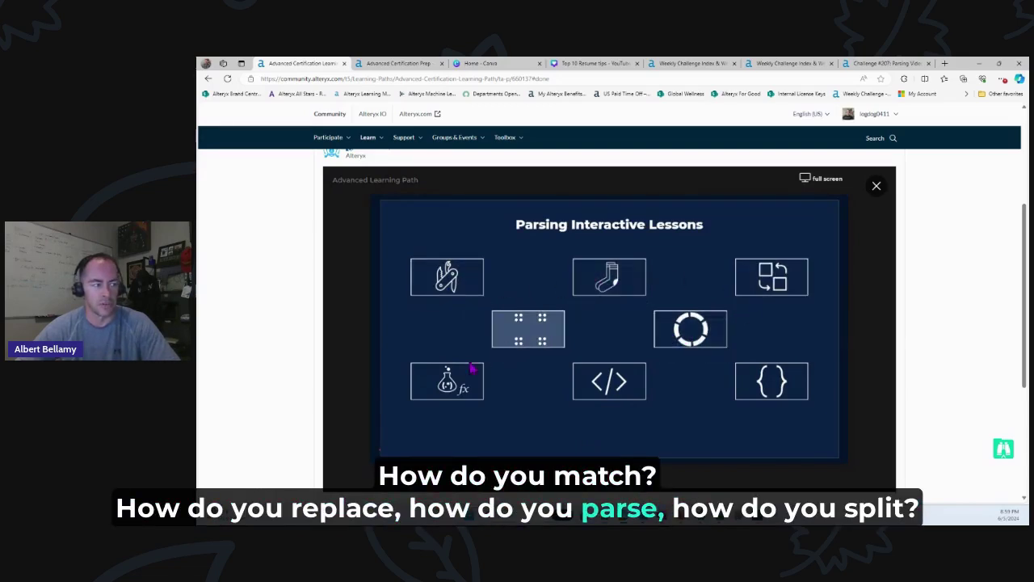
left_click(876, 187)
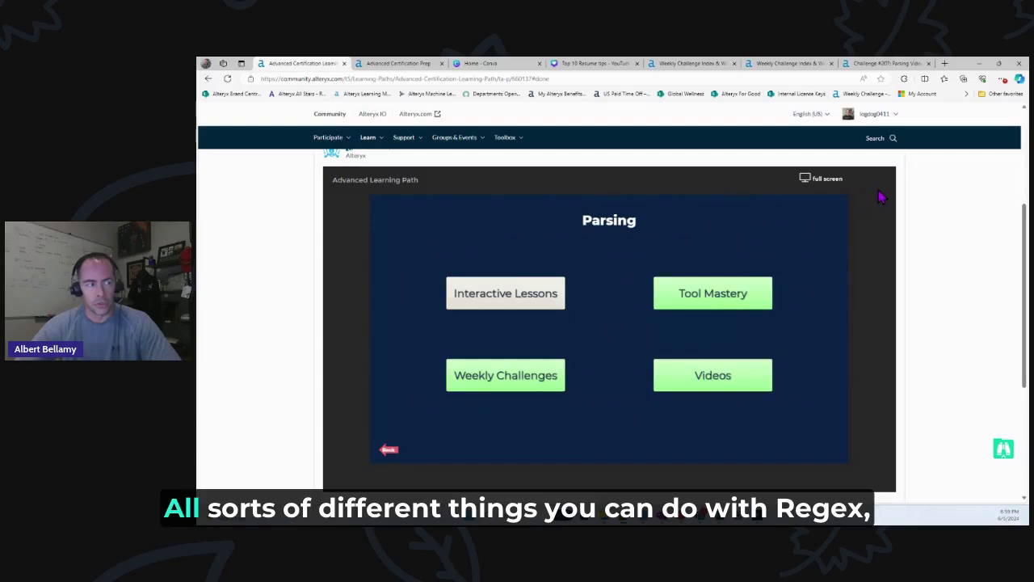
left_click(534, 387)
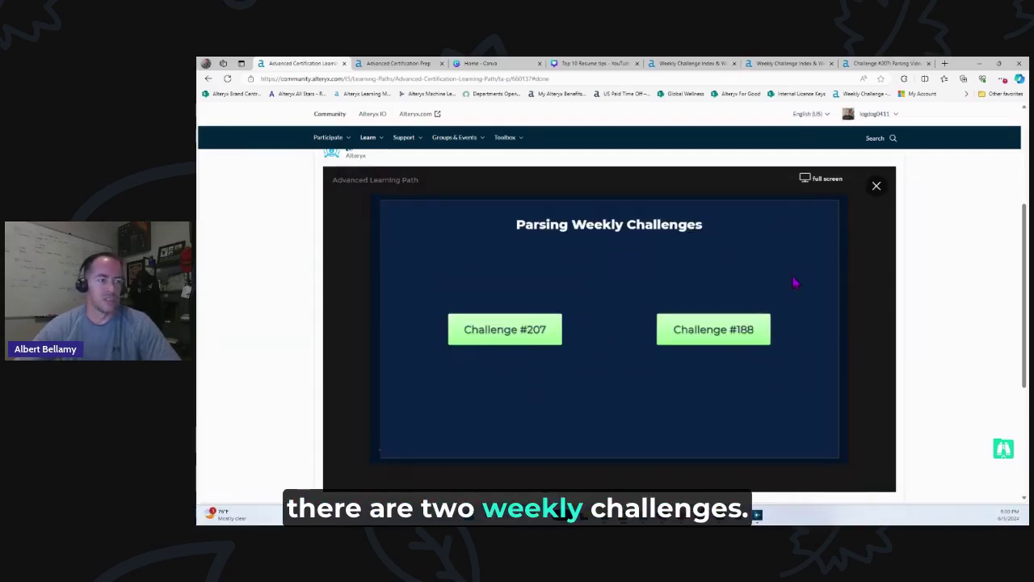
left_click(876, 186)
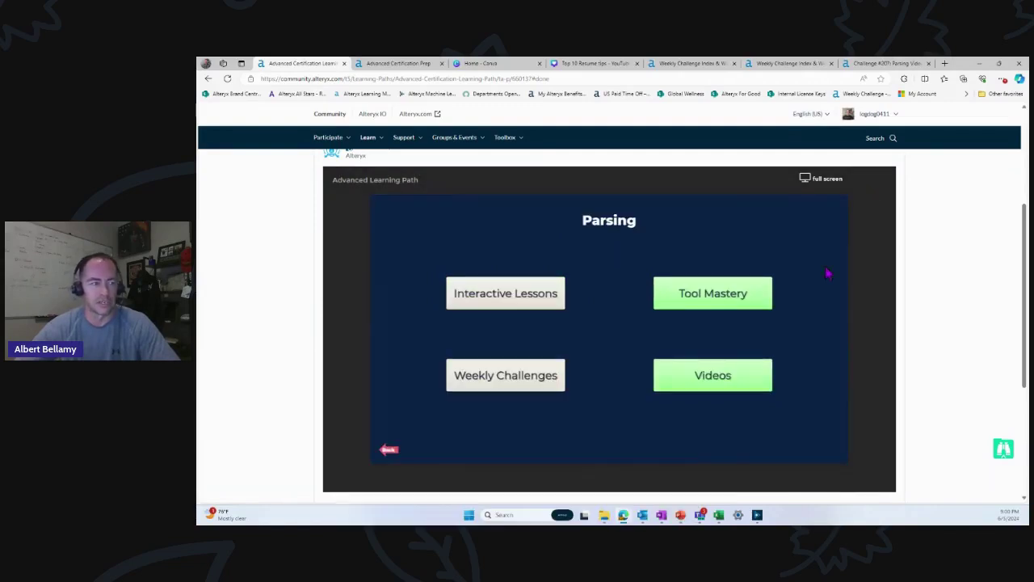
left_click(712, 302)
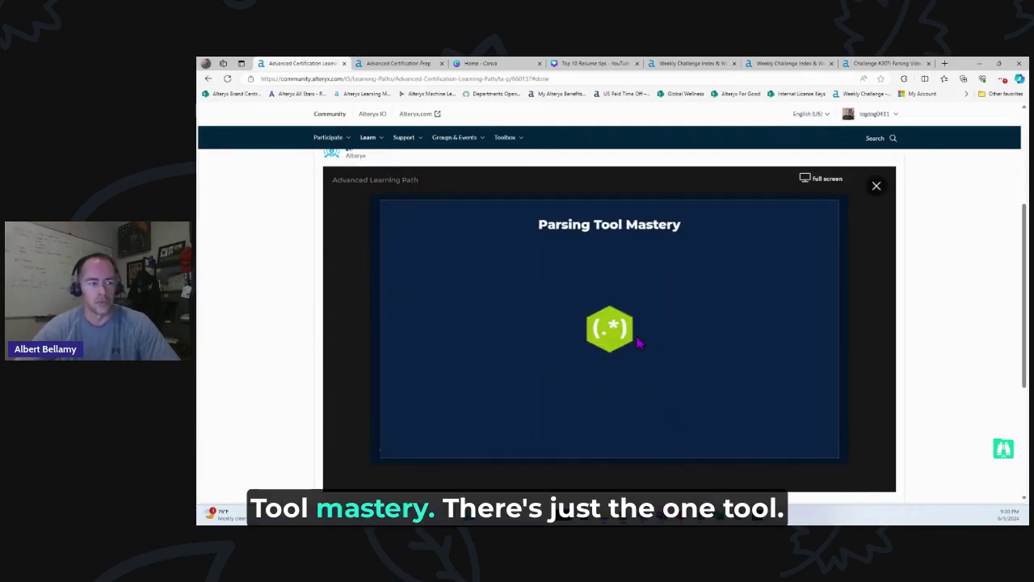
left_click(876, 185)
Open the Parsing section's video page and read the series list and course description below the video.
left_click(704, 388)
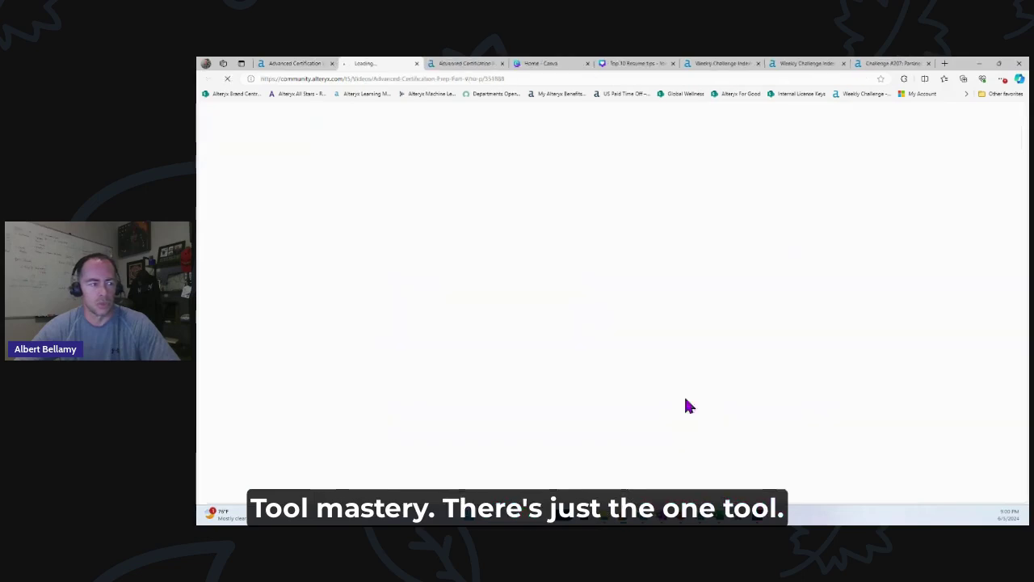
left_click(325, 295)
left_click(305, 366)
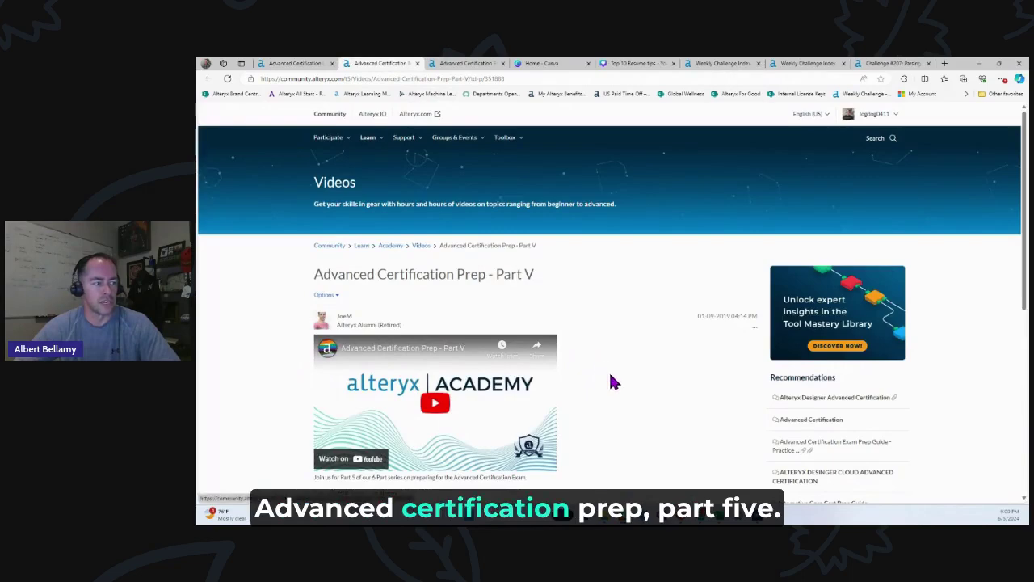
scroll(607, 371, "down", 1)
scroll(611, 382, "down", 2)
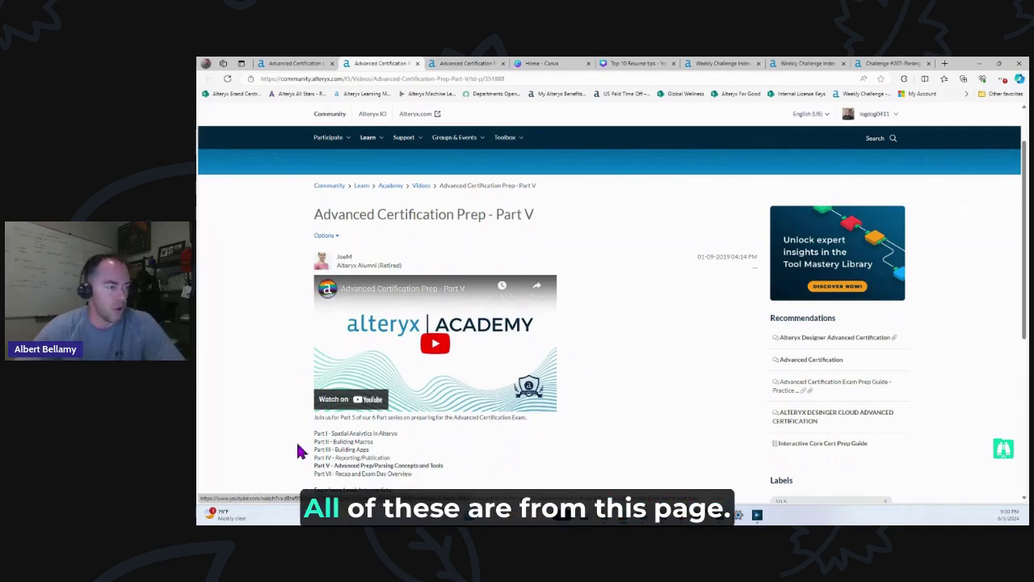
scroll(262, 367, "down", 3)
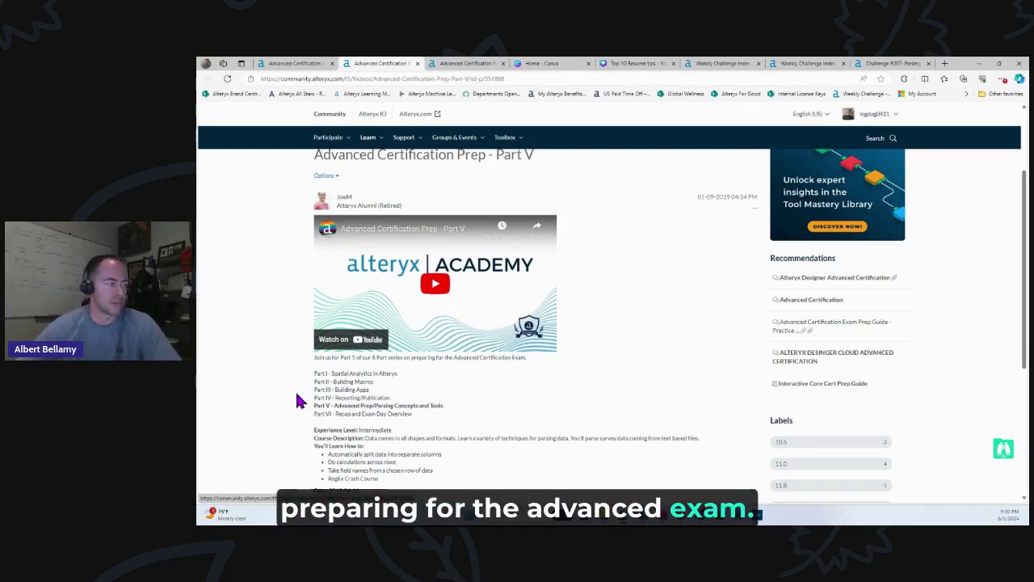
Start and pause the Advanced Certification Prep - Part V video, and close its page to return to the learning path.
left_click(439, 318)
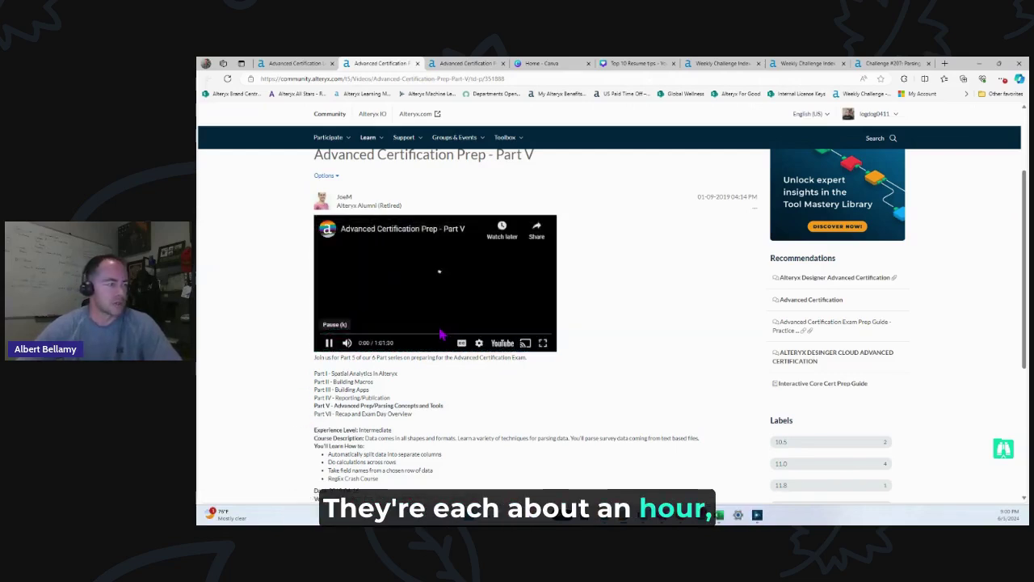
key("space")
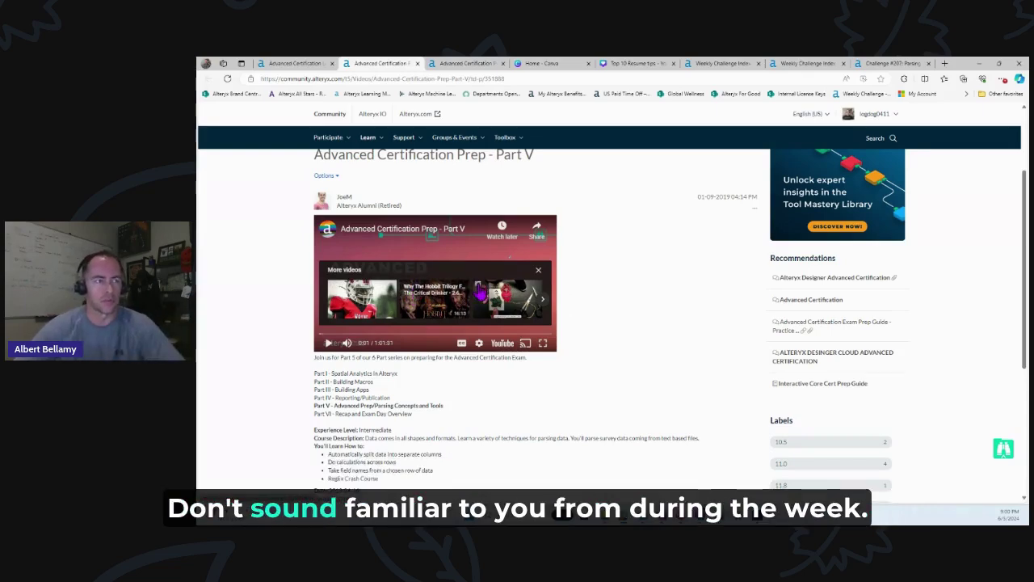
left_click(417, 63)
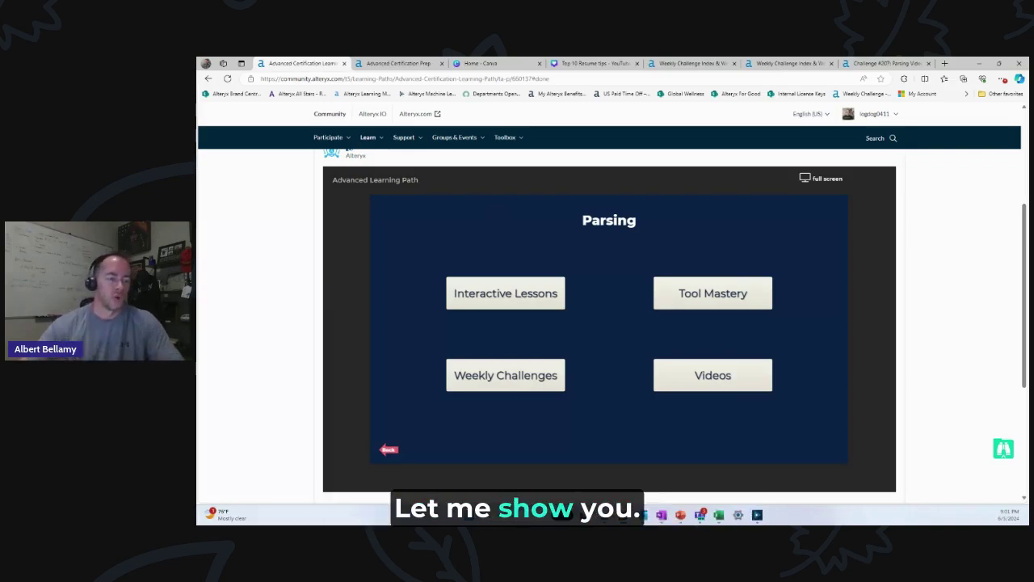
Switch to Alteryx Designer, show the Results Summary workflow and widen its Browse report to examine the Type chart's percentages.
left_click(757, 515)
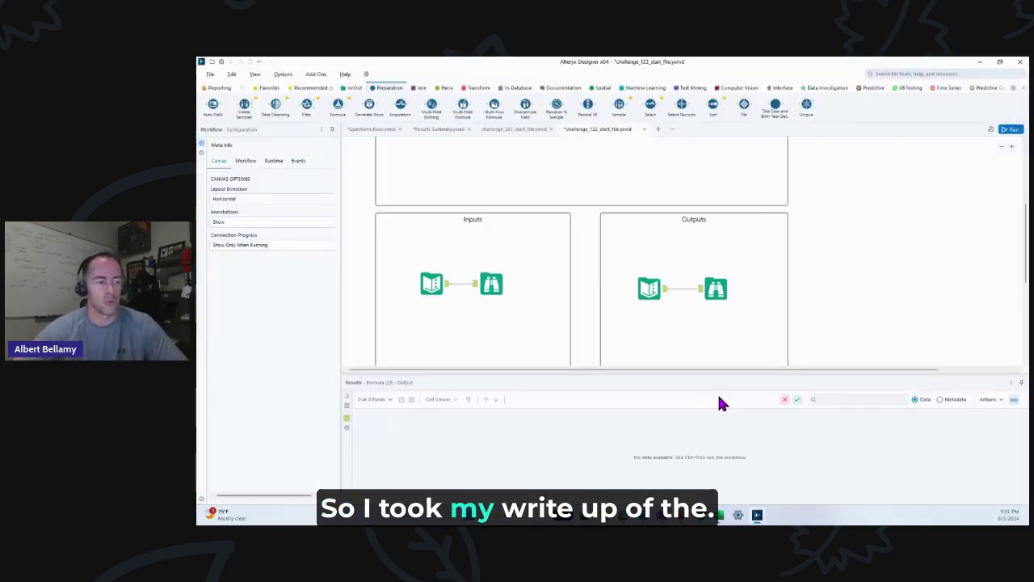
left_click(370, 129)
left_click(432, 130)
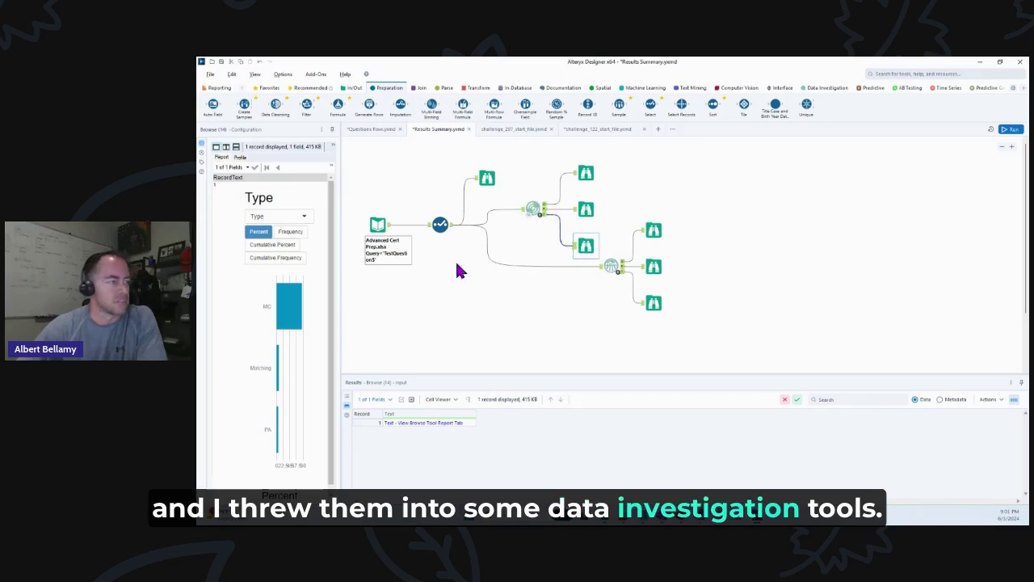
left_click_drag(342, 302, 540, 300)
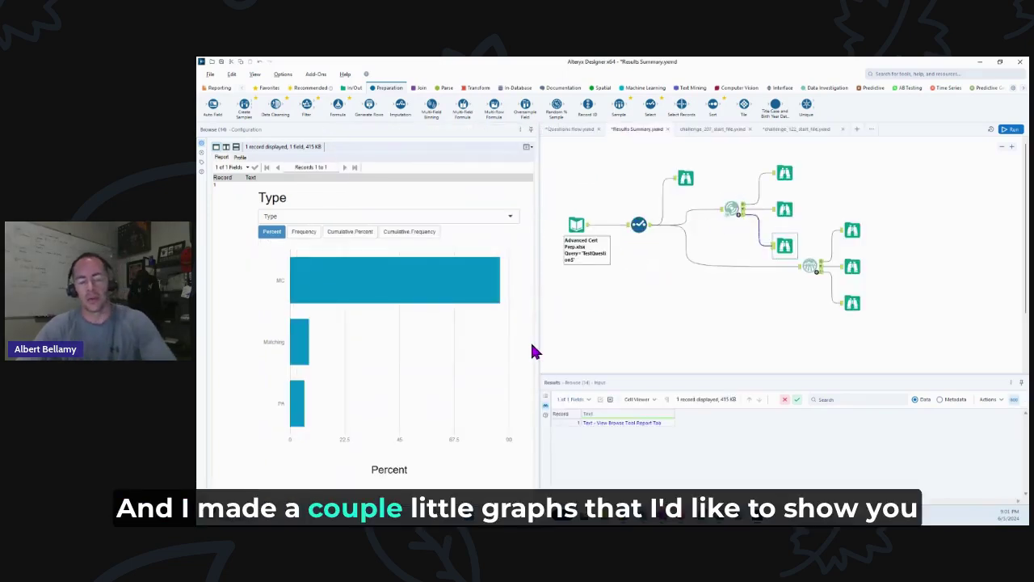
mouse_move(359, 306)
mouse_move(332, 331)
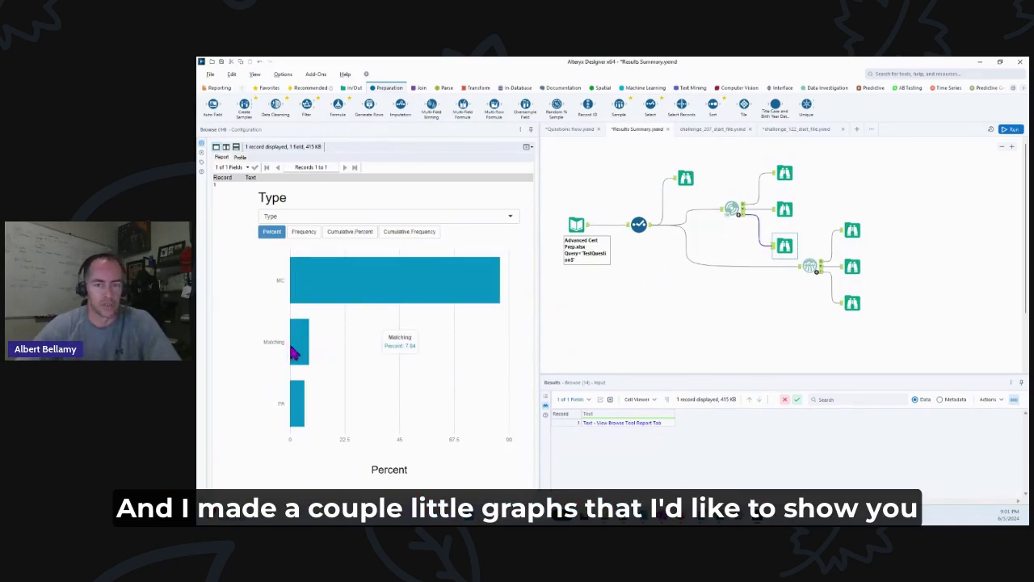
left_click_drag(540, 323, 587, 328)
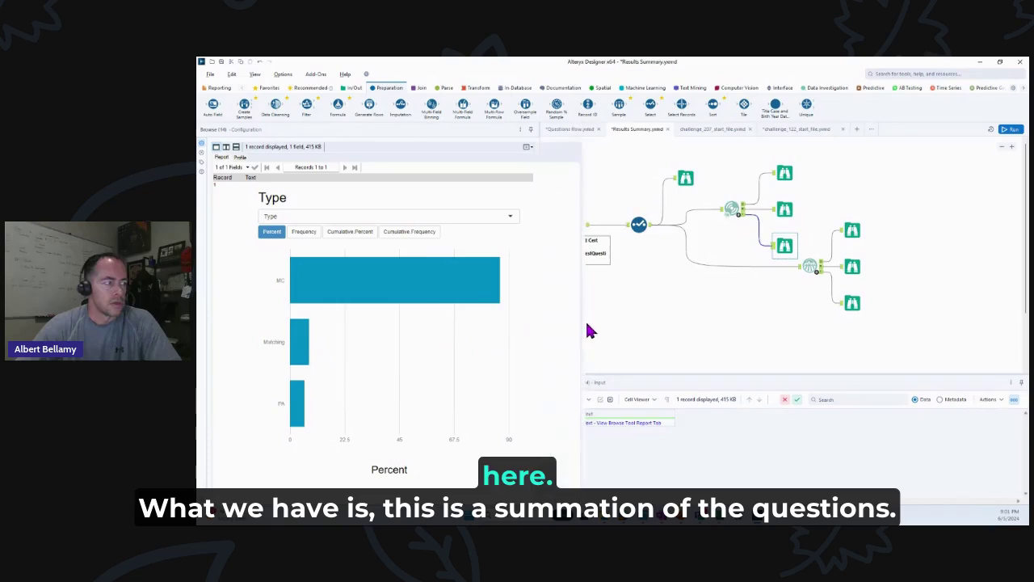
mouse_move(305, 408)
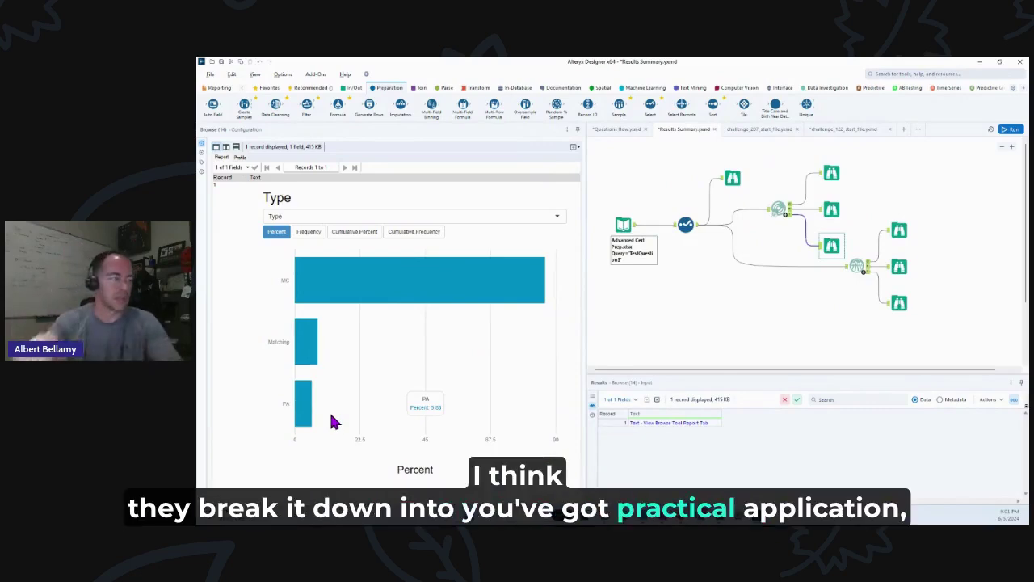
Show the report chart by frequency and change its field from Type to Question to examine the kinds of questions asked.
left_click(308, 233)
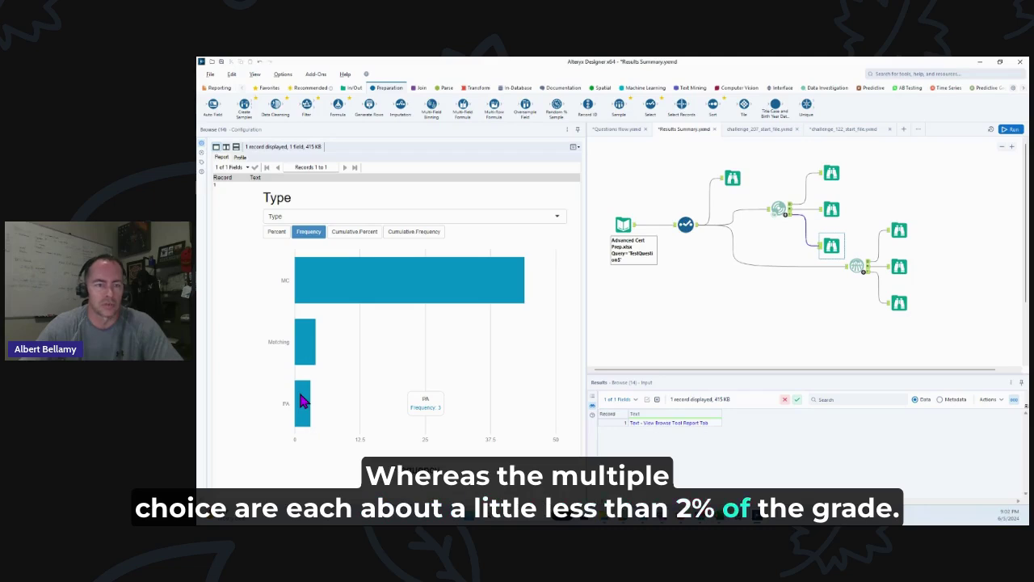
mouse_move(302, 343)
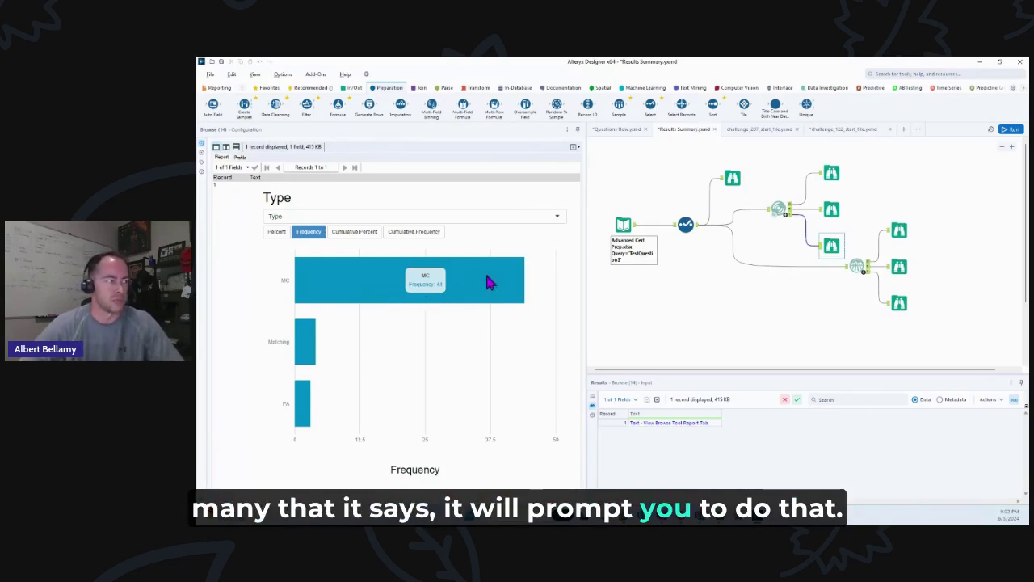
left_click(557, 217)
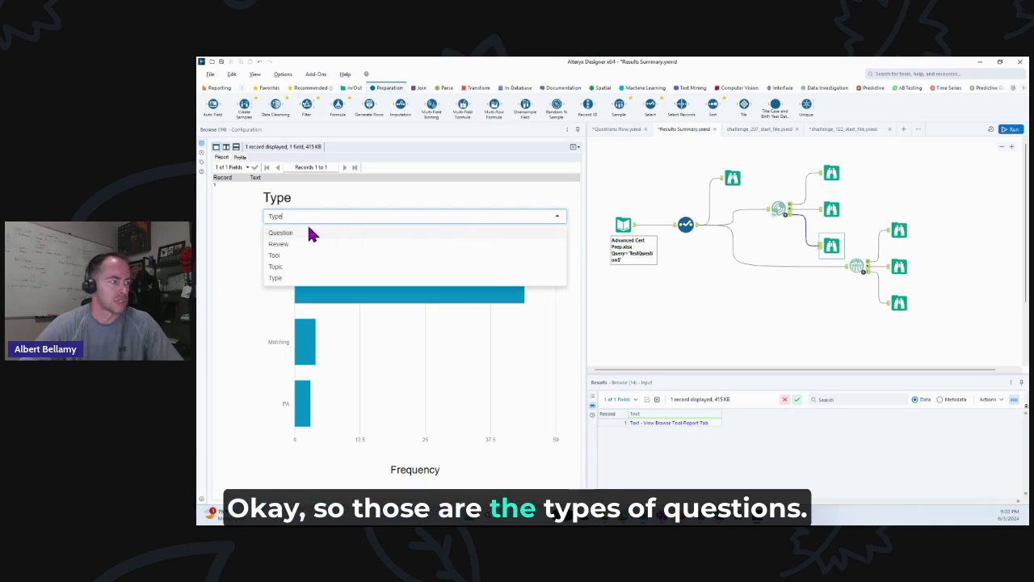
left_click(308, 232)
mouse_move(266, 411)
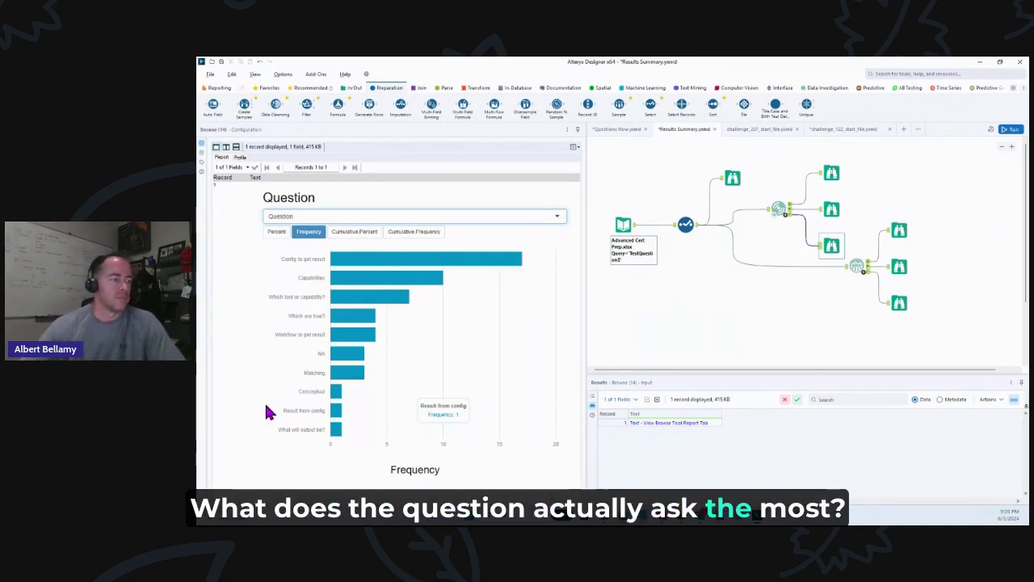
mouse_move(409, 261)
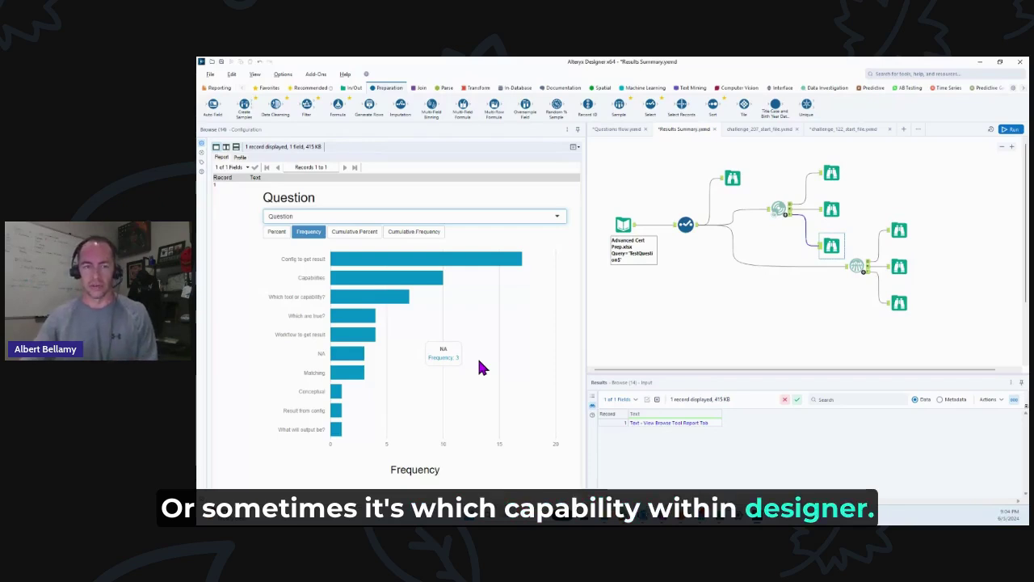
mouse_move(356, 324)
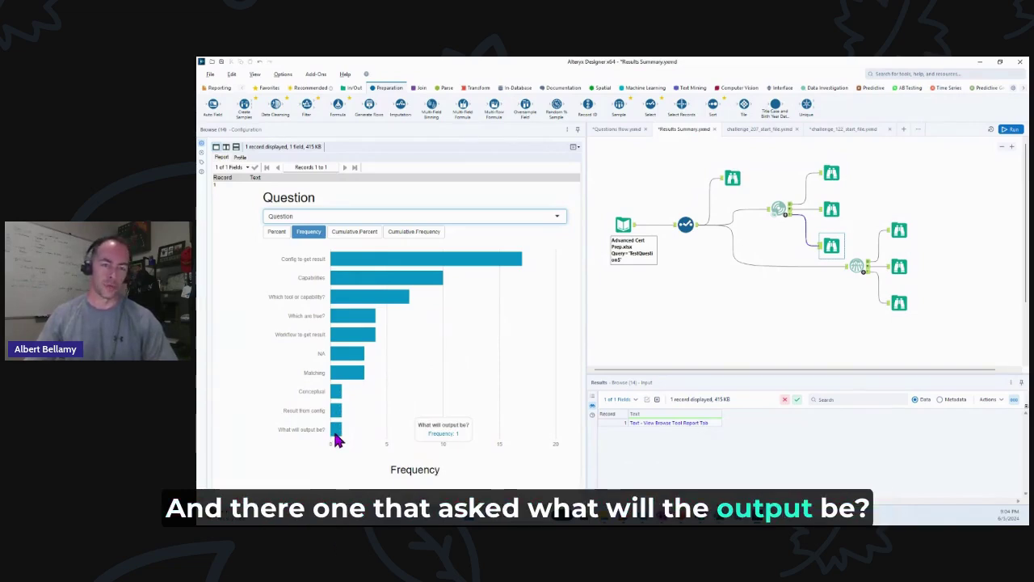
Set the chart's field to Review and on to Tool, and examine the tool frequencies.
left_click(393, 215)
left_click(306, 247)
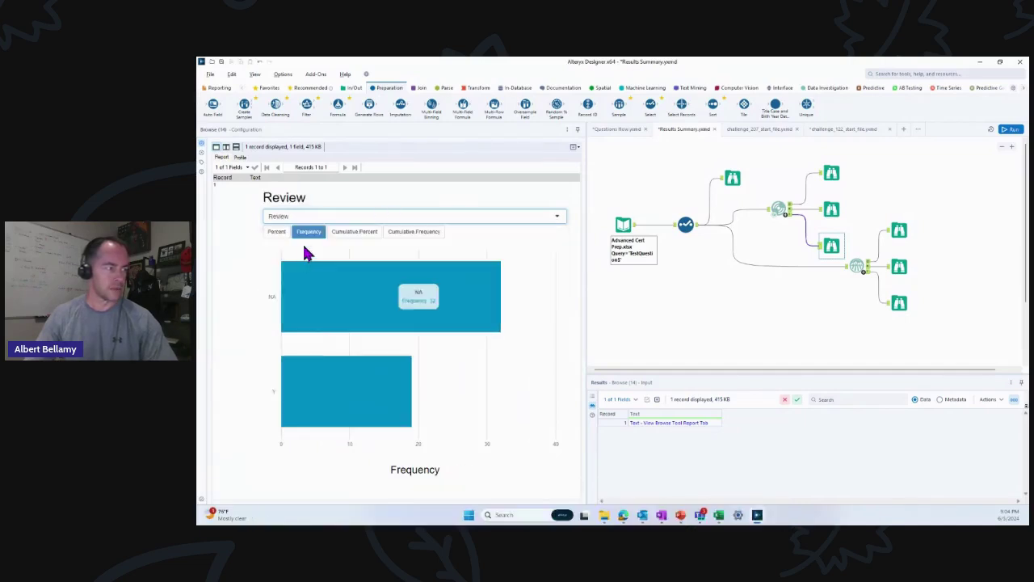
left_click(358, 216)
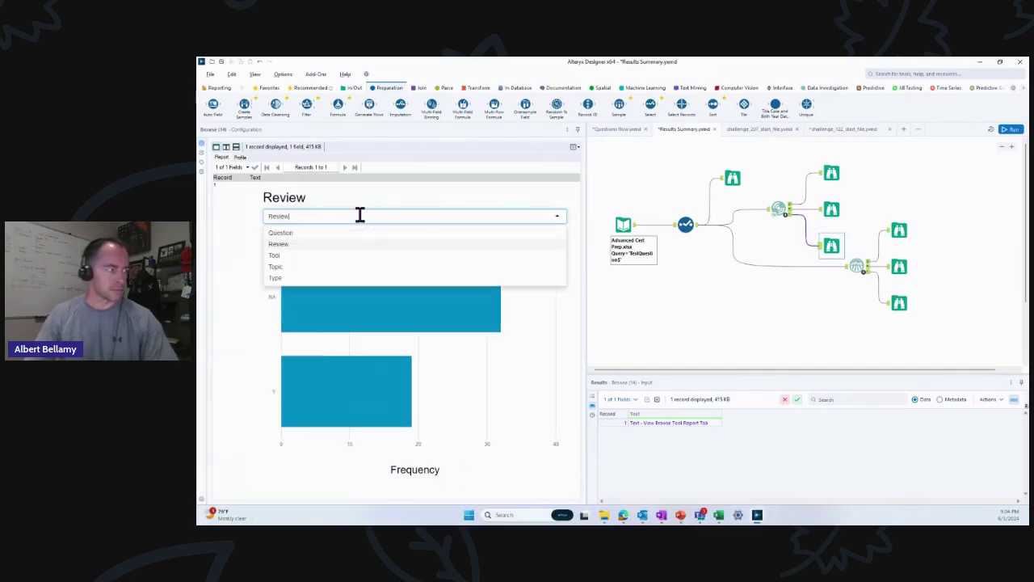
left_click(324, 256)
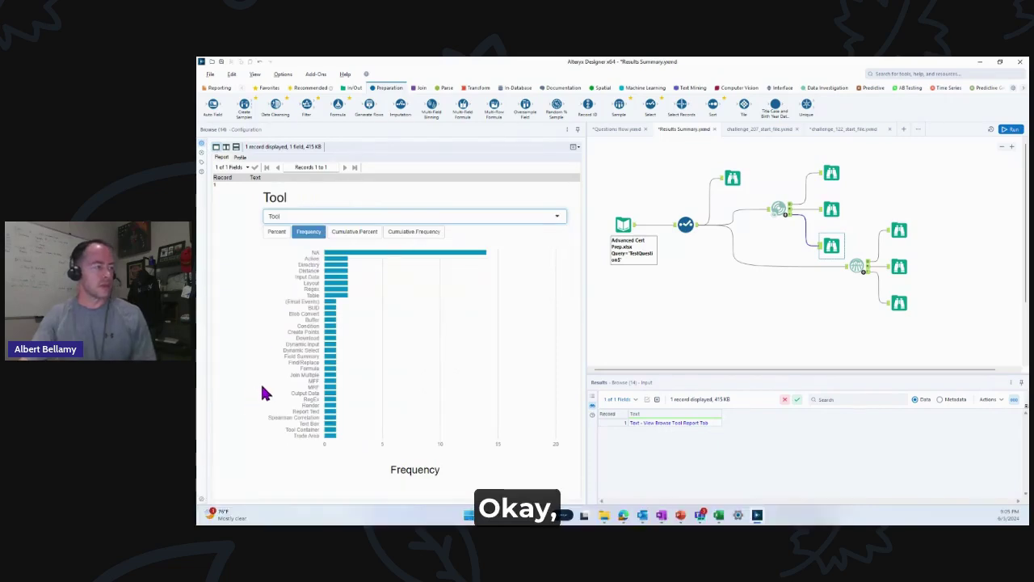
mouse_move(335, 255)
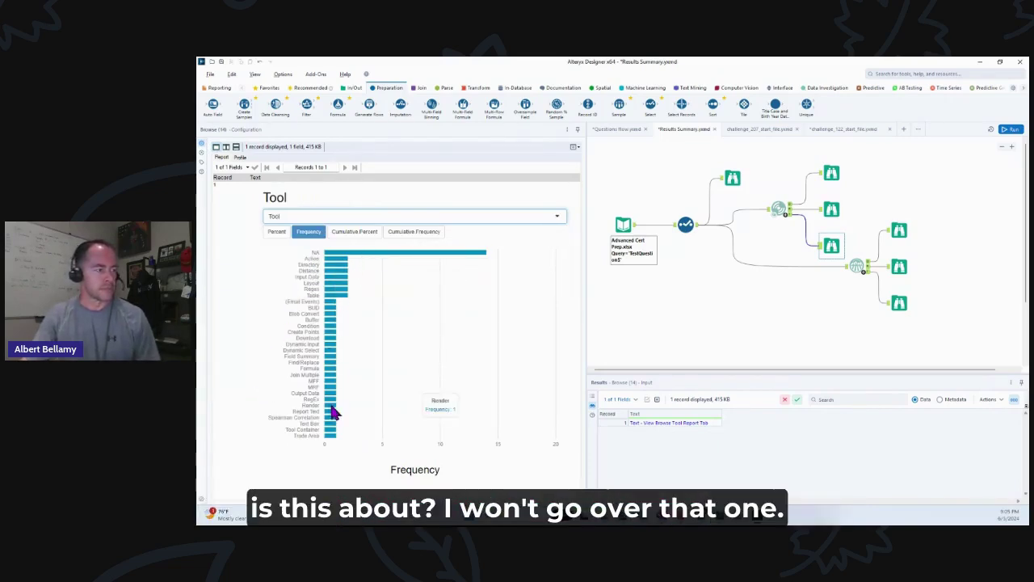
Set the chart's field to Topic and examine how often each exam topic occurs.
left_click(329, 217)
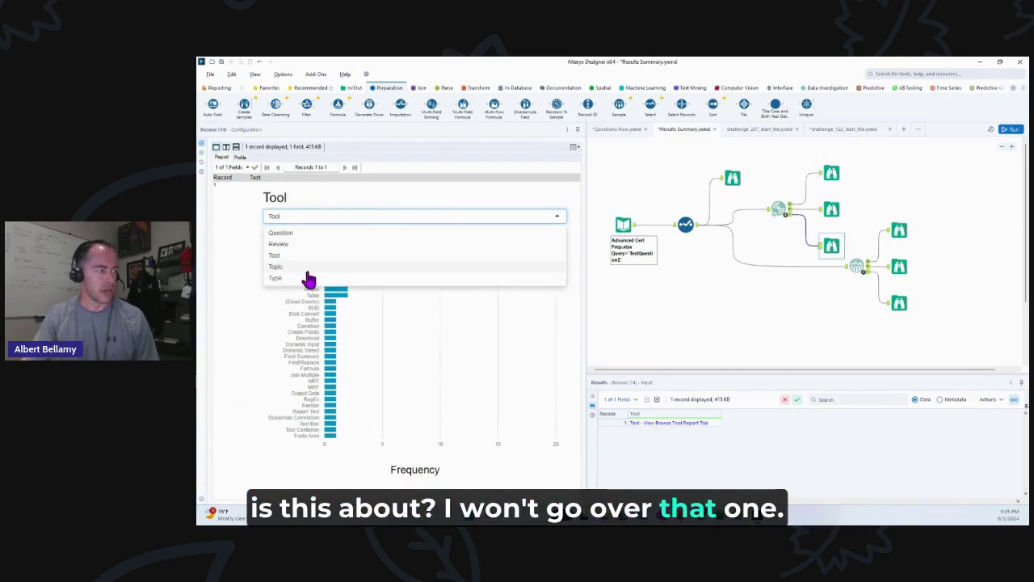
left_click(308, 268)
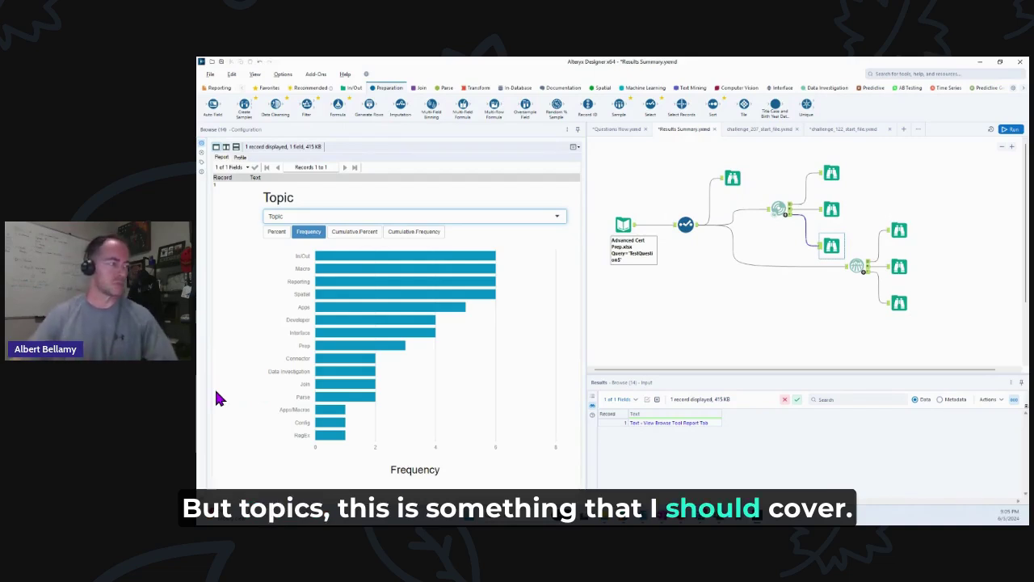
mouse_move(418, 255)
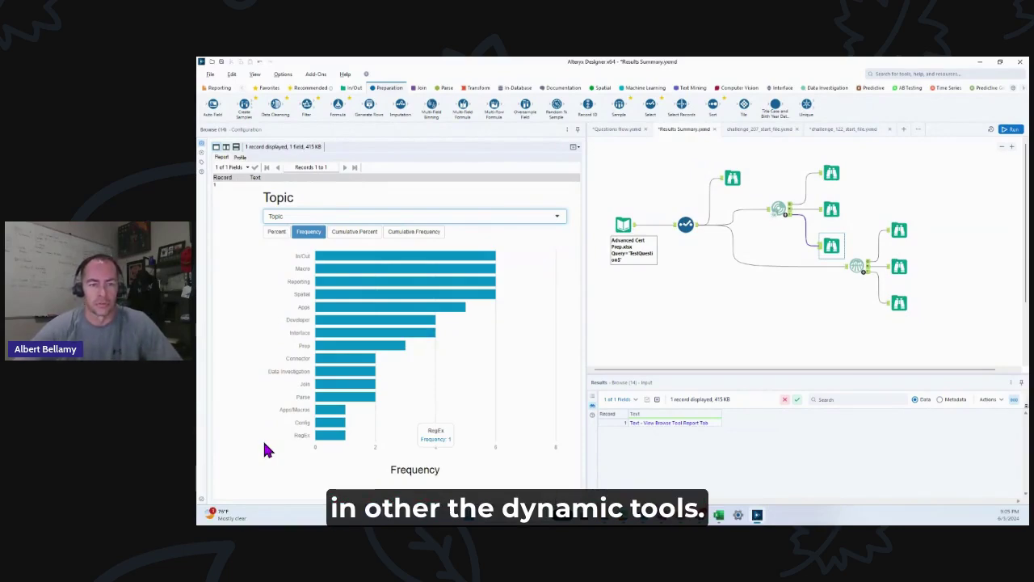
Switch to the Advanced Cert Prep workbook in Excel and examine the highlighted Tool Mastery topics in the Other section.
mouse_move(320, 349)
mouse_move(353, 321)
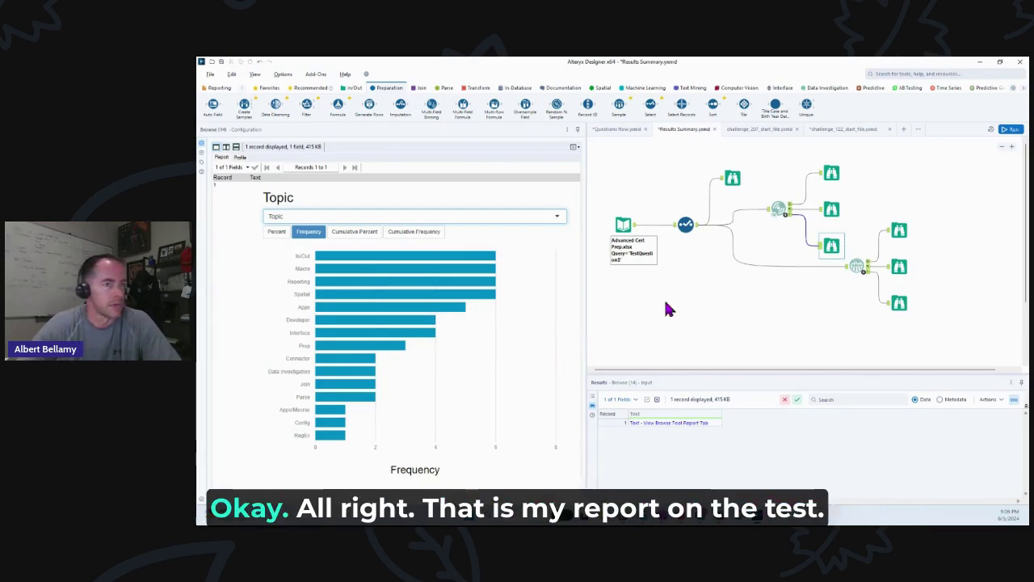
left_click(981, 63)
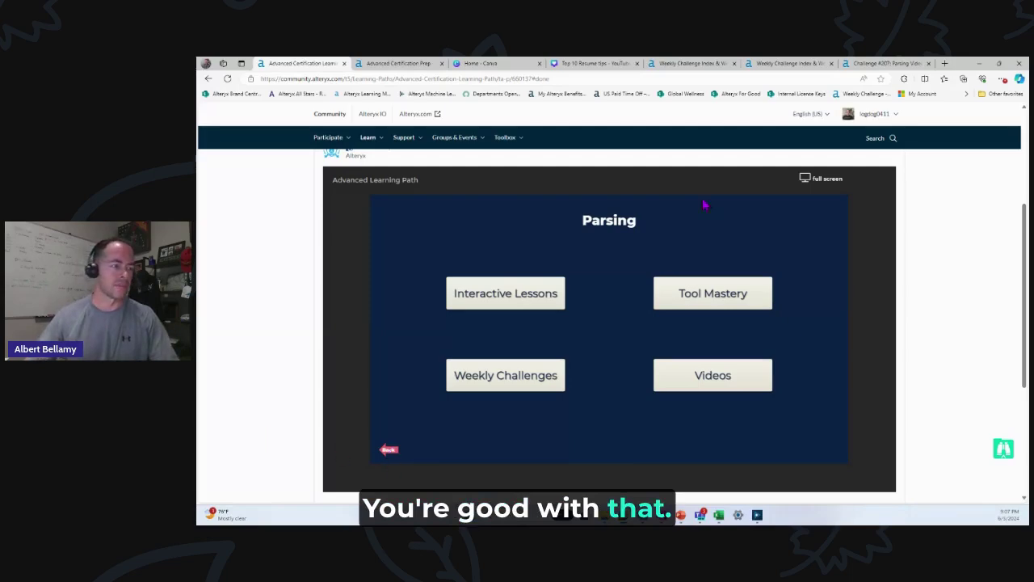
left_click(979, 65)
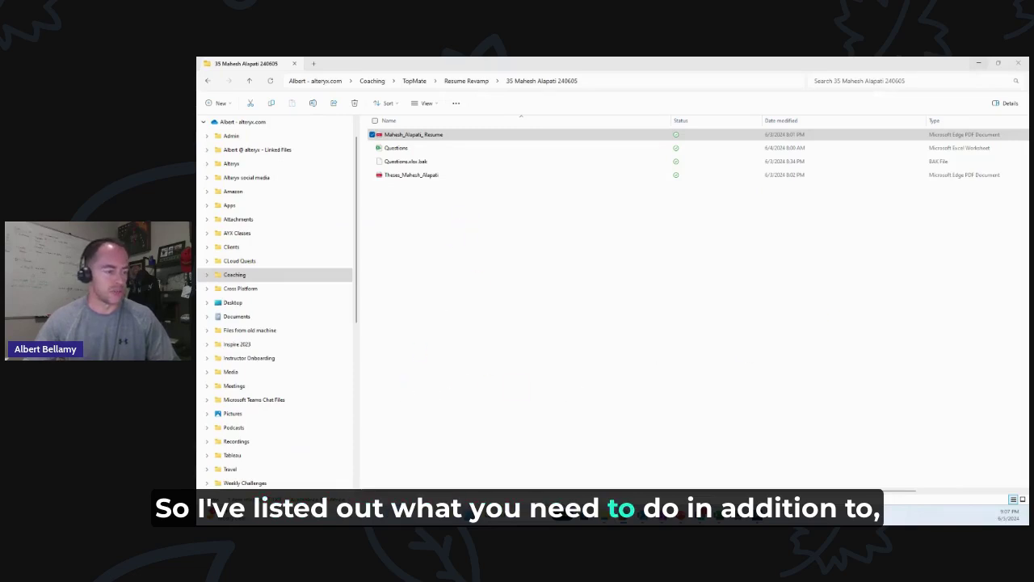
mouse_move(717, 511)
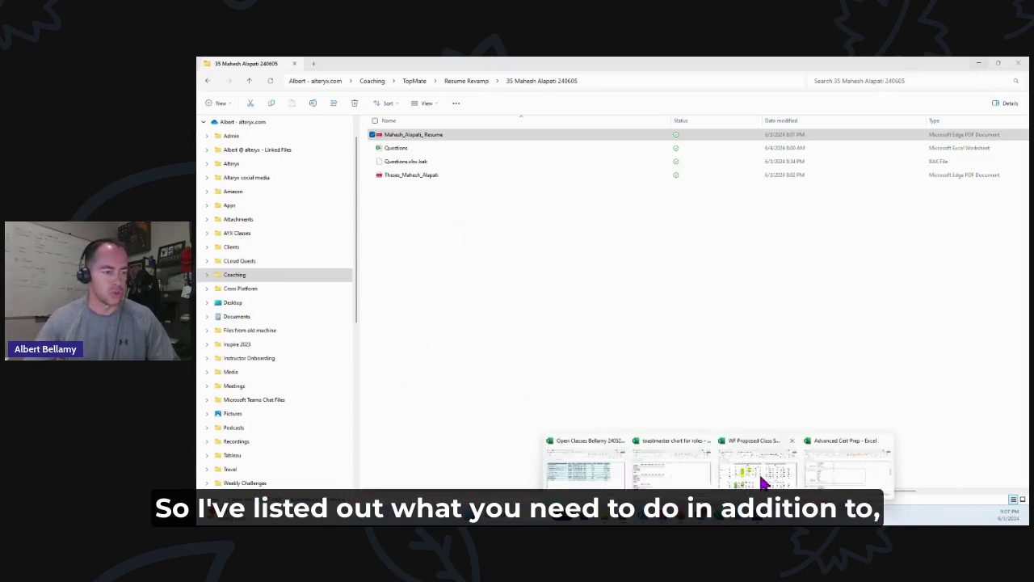
left_click(841, 473)
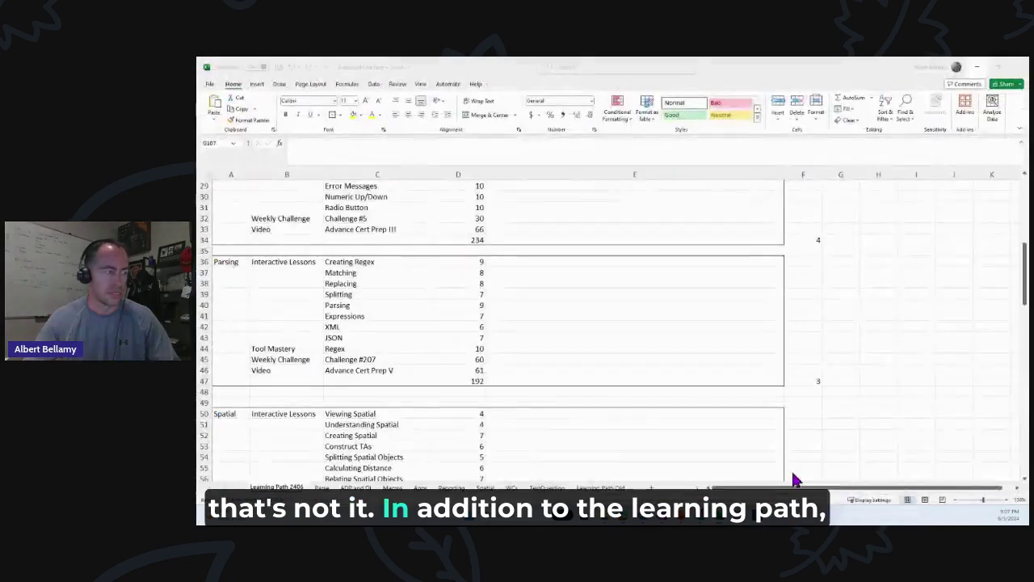
scroll(442, 391, "down", 1)
scroll(442, 391, "down", 18)
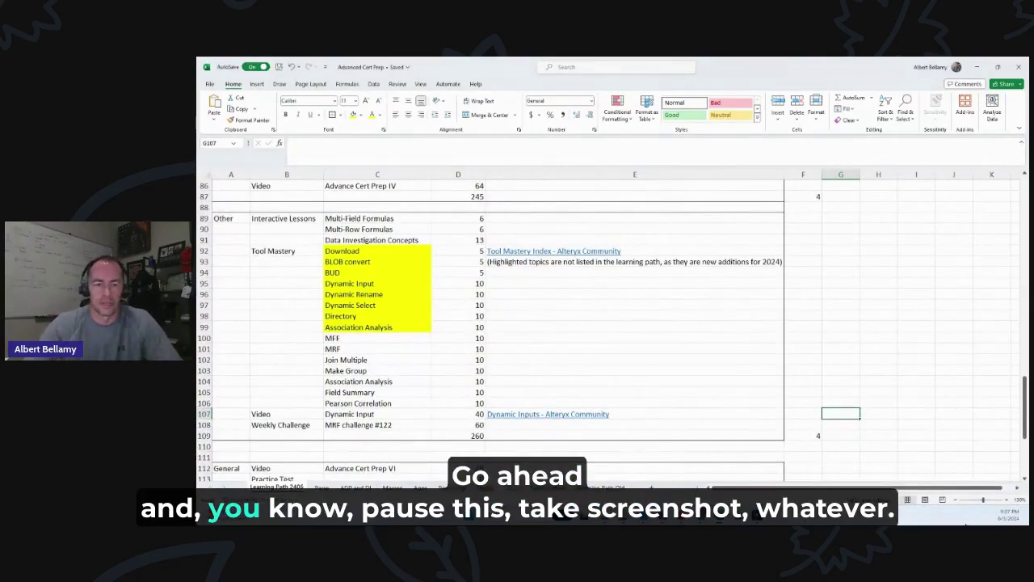
scroll(408, 331, "up", 2, "ctrl")
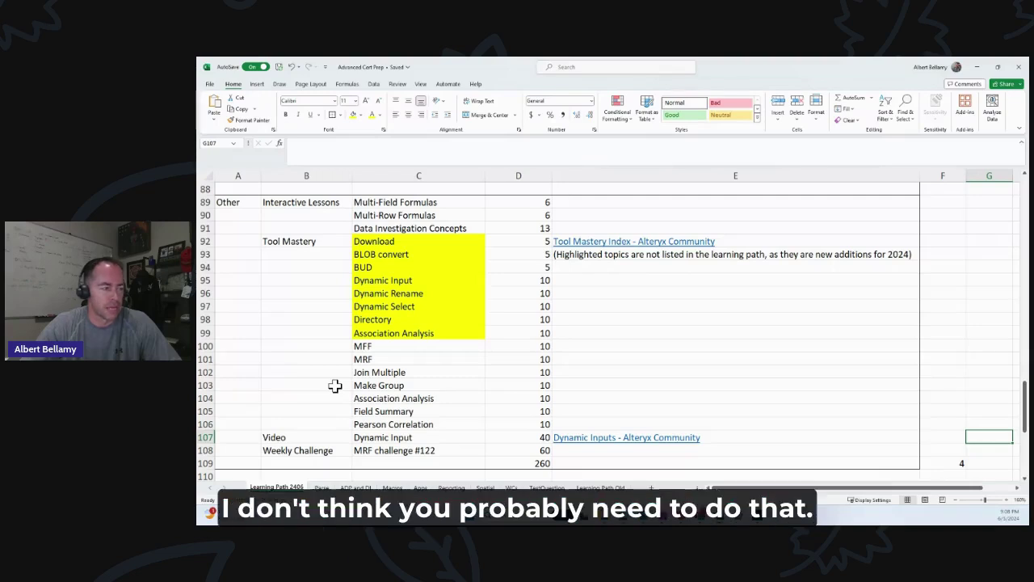
Select the Make Group row and then the Pearson Correlation cell to review these topics in the Tool Mastery list.
left_click(203, 386)
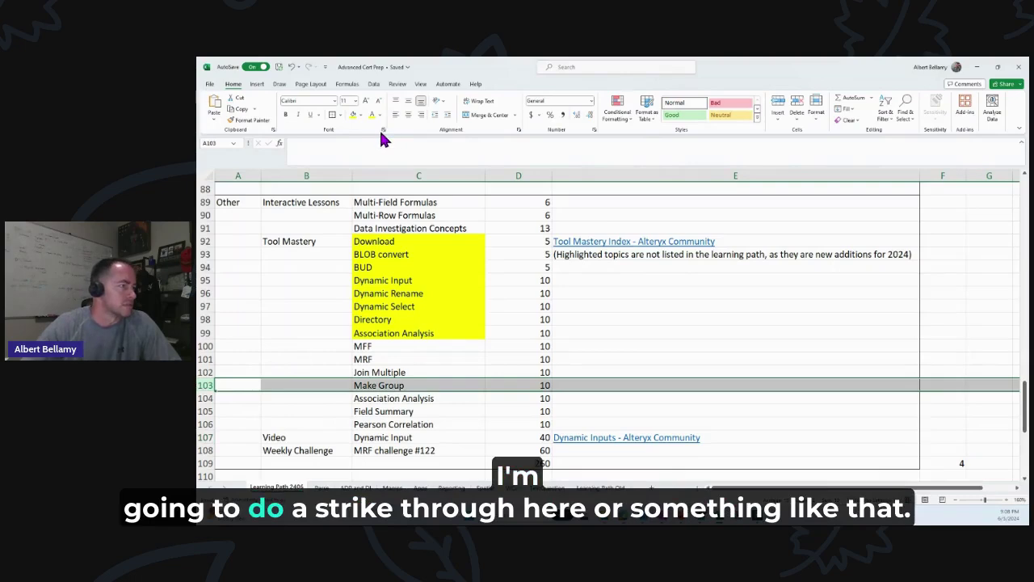
left_click(339, 359)
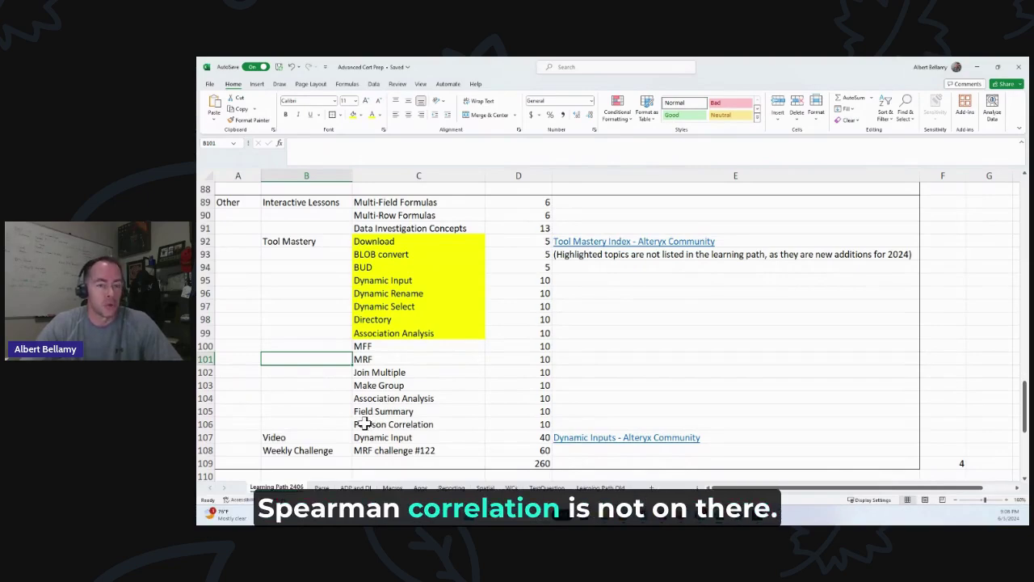
left_click(340, 423)
left_click(370, 426)
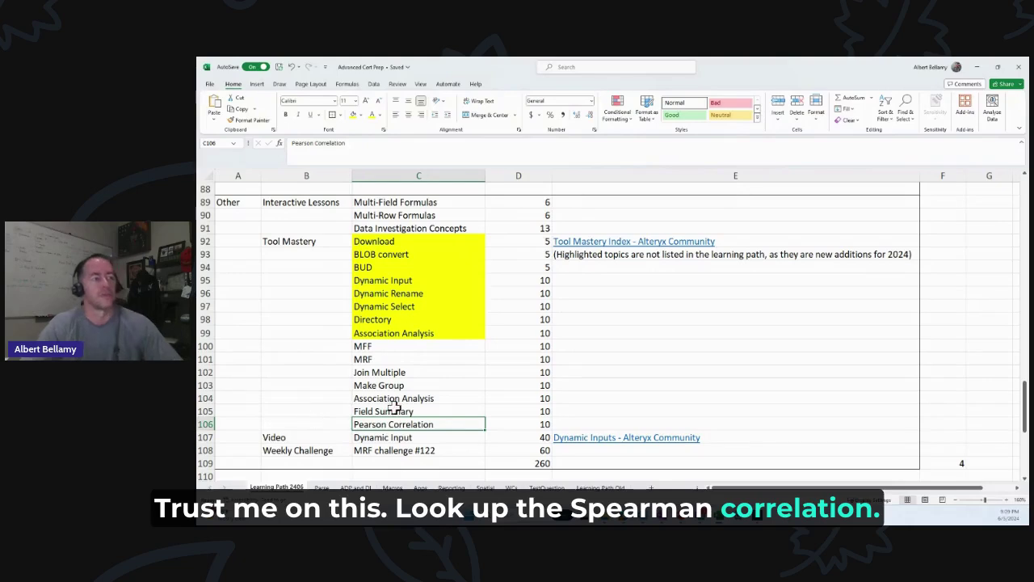
Switch to Alteryx Designer, show the challenge_207_start_file workflow and narrow the configuration pane to read the Weekly Challenge #207 description.
left_click(977, 67)
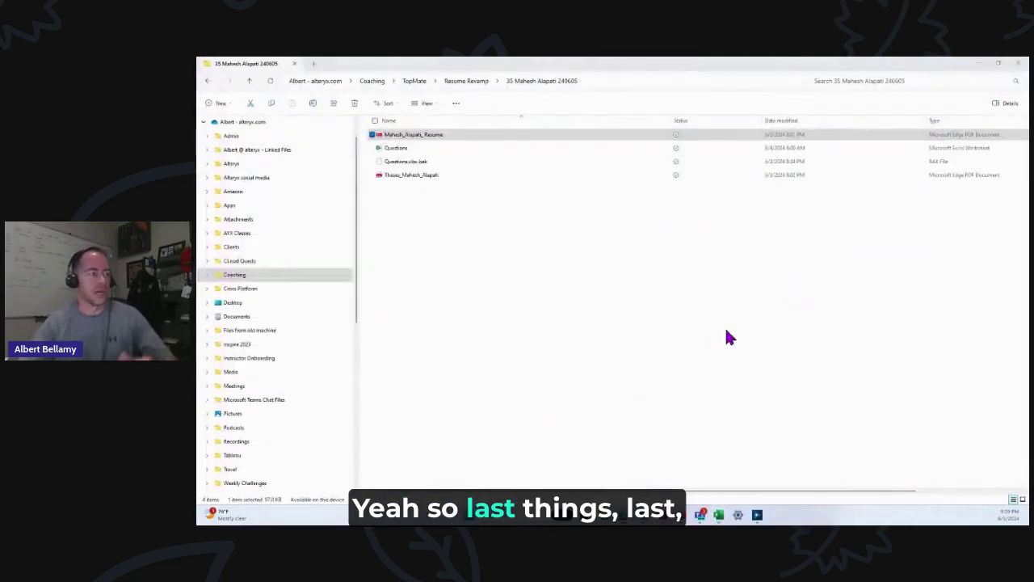
left_click(756, 516)
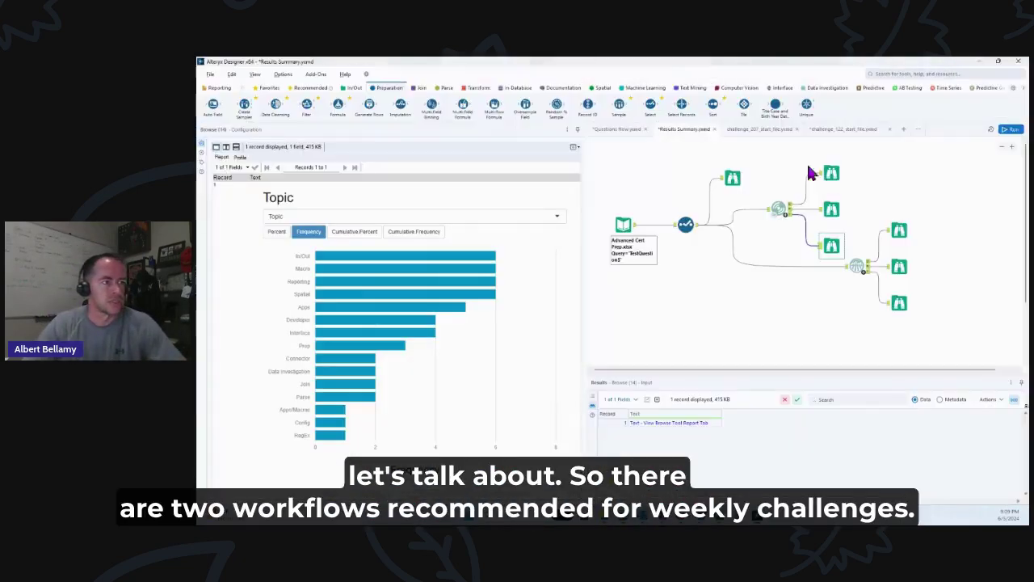
left_click(767, 134)
left_click_drag(587, 264, 355, 287)
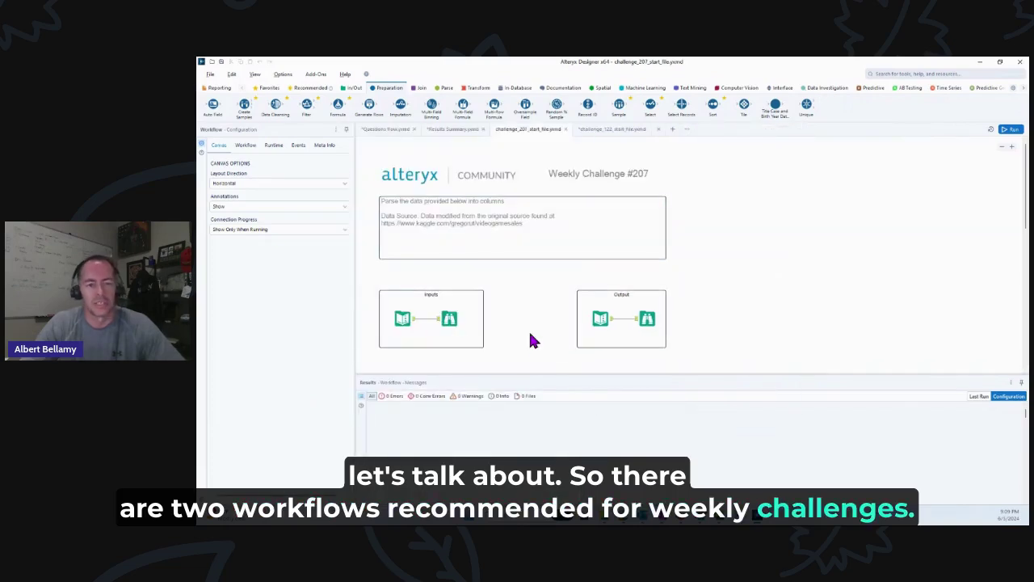
scroll(533, 342, "down", 1)
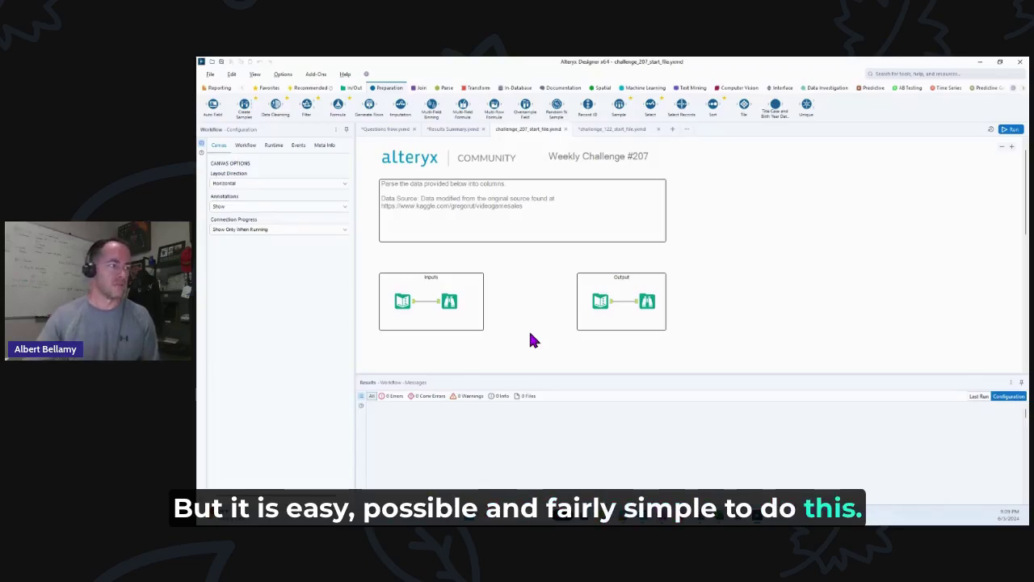
Run the Weekly Challenge #207 workflow and dismiss the completion message.
left_click(408, 305)
left_click(501, 317)
key("ctrl+r")
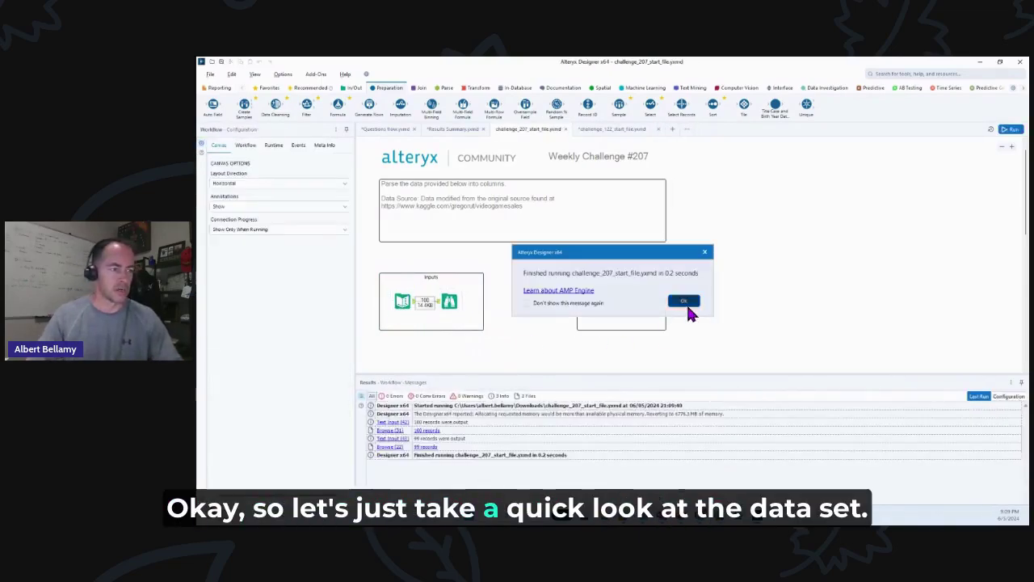
left_click(684, 301)
Show the input Browse's records, widening the Video Game Data column and enlarging the results pane to examine the unparsed strings.
left_click(451, 302)
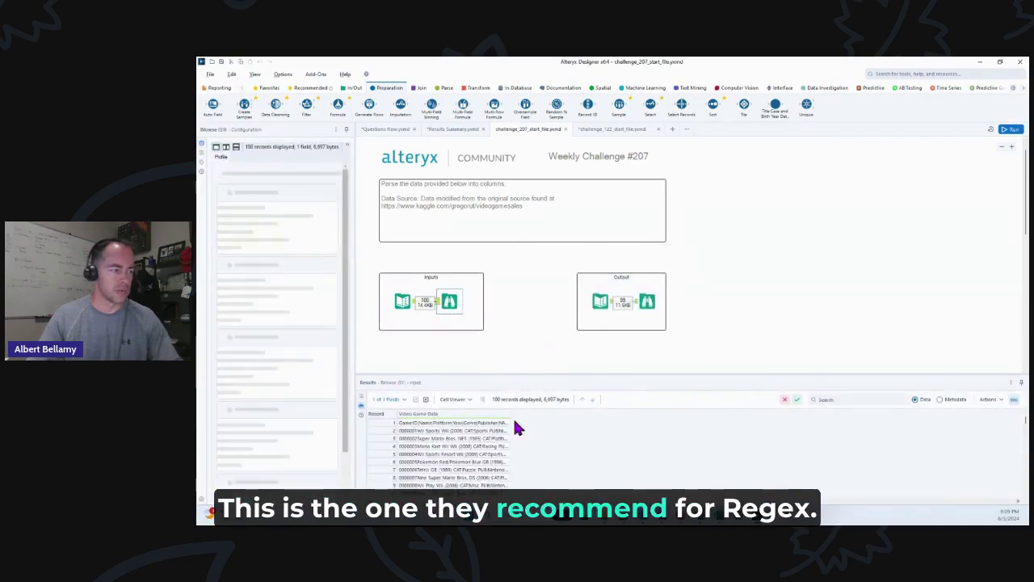
left_click_drag(511, 413, 725, 417)
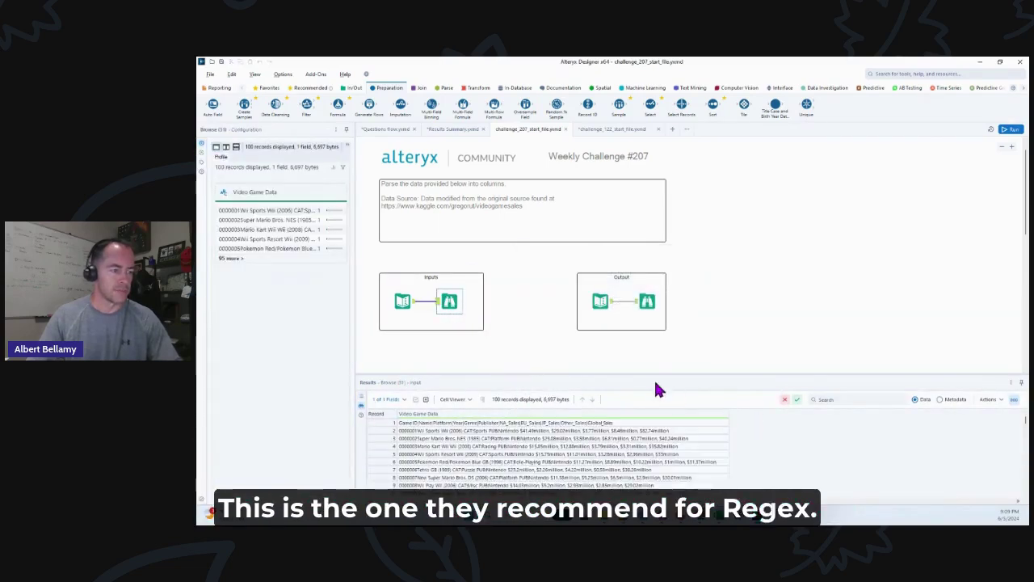
left_click_drag(658, 374, 687, 218)
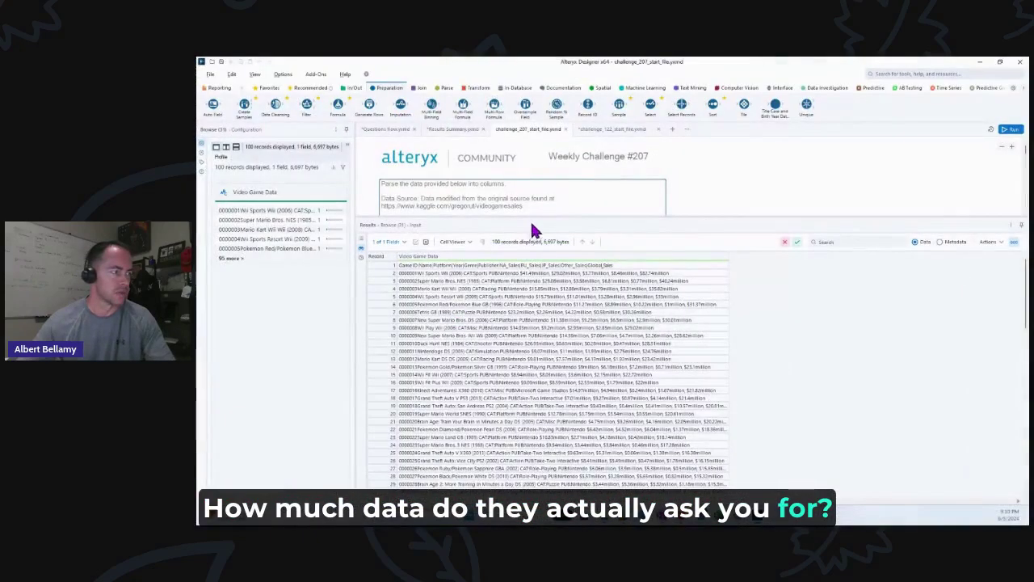
Shrink the results pane and compare the output Browse's parsed columns with the input Browse's raw video game data.
left_click_drag(536, 220, 541, 340)
left_click(646, 301)
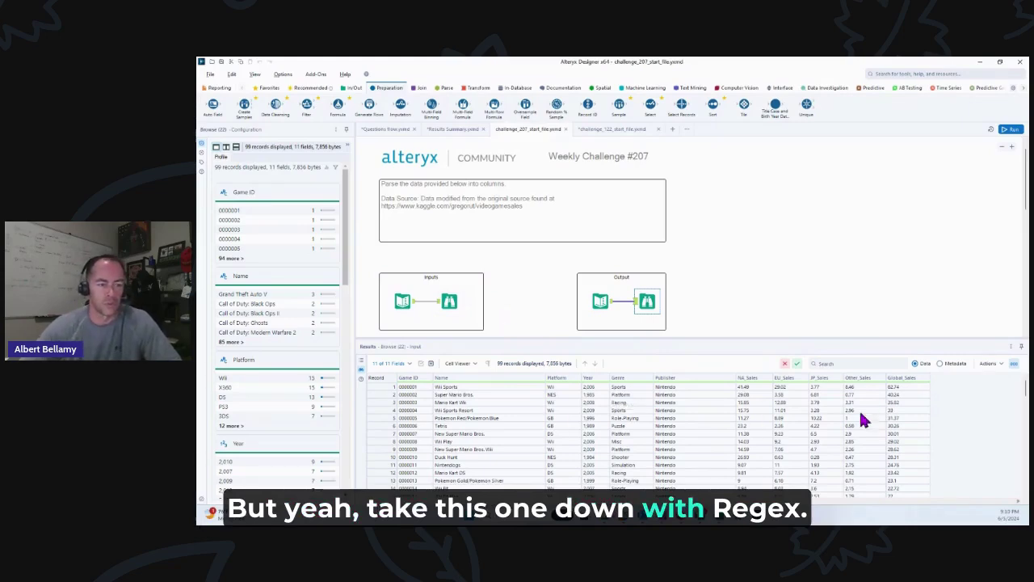
left_click(450, 300)
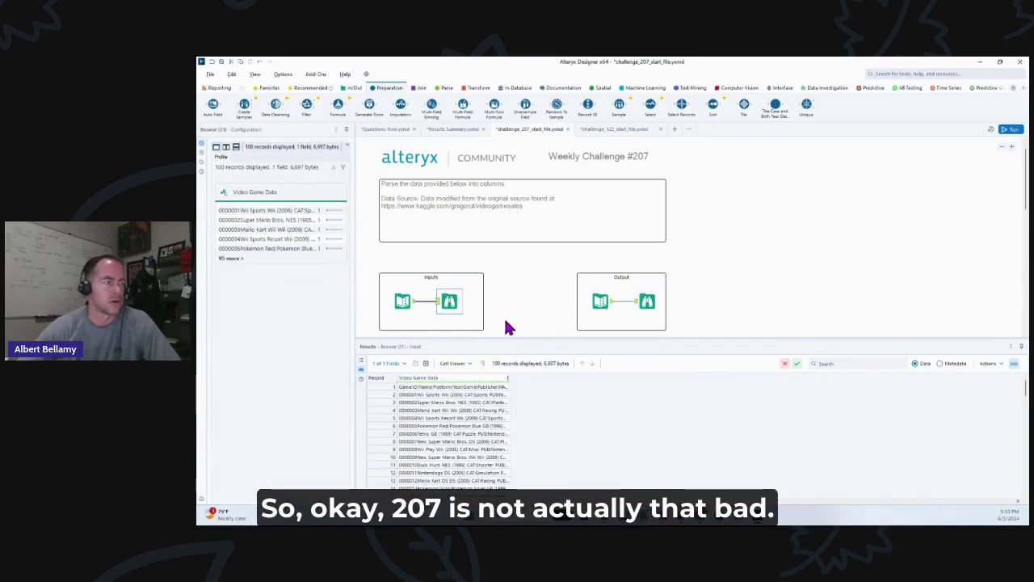
Show the challenge_122_start_file workflow, read its ranking case description and go to the Inputs and Outputs containers.
left_click(626, 127)
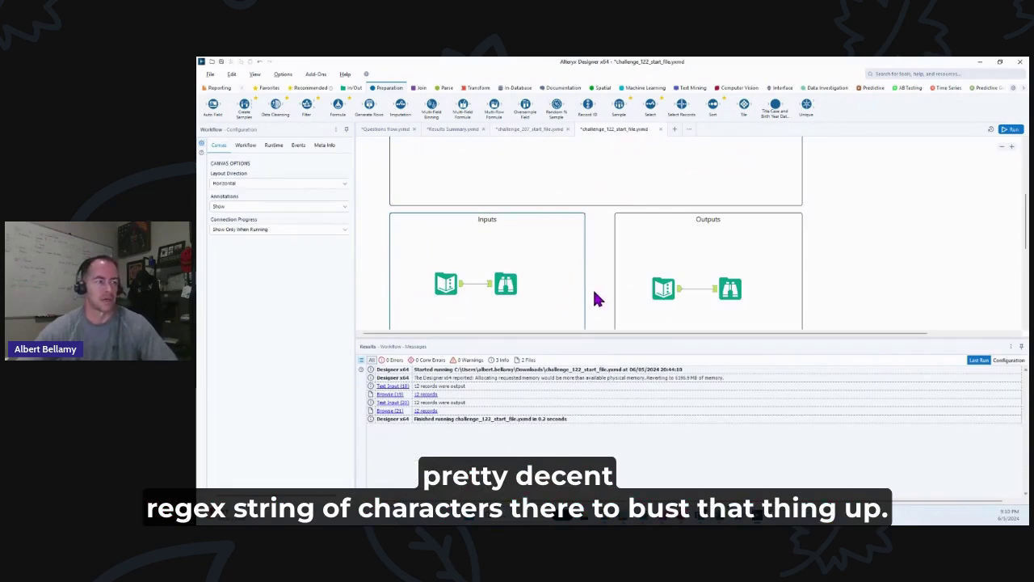
scroll(596, 296, "up", 5)
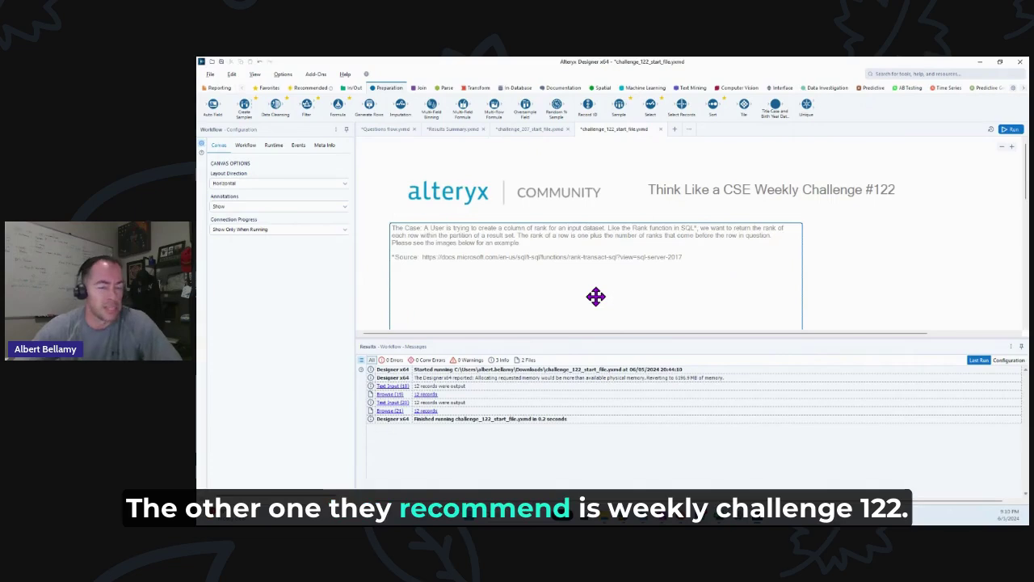
scroll(596, 296, "down", 3)
scroll(596, 296, "down", 2)
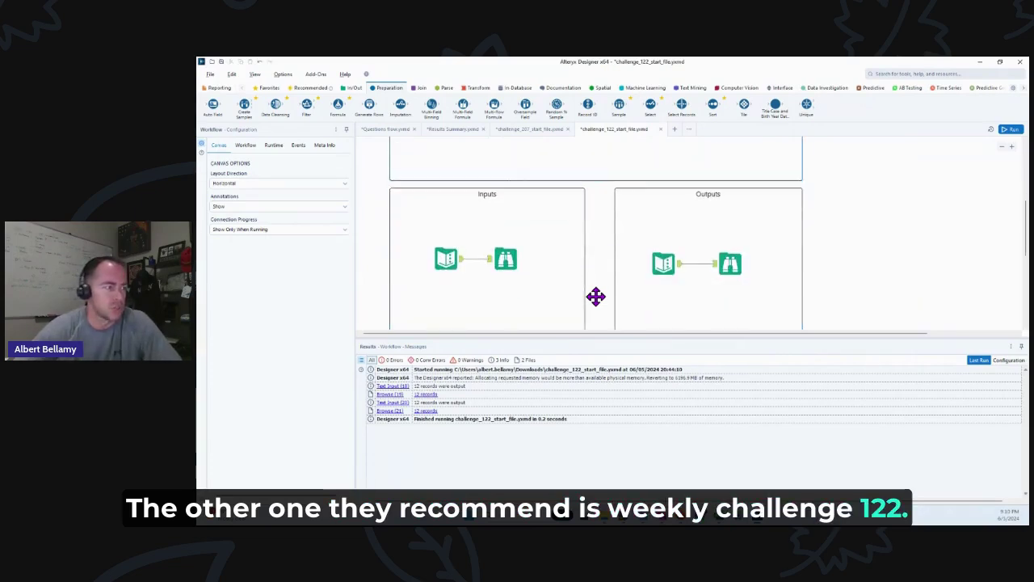
Compare the Challenge #122 input Browse's Rating data with the output Browse's MTRank column, and shrink the results pane.
left_click(516, 262)
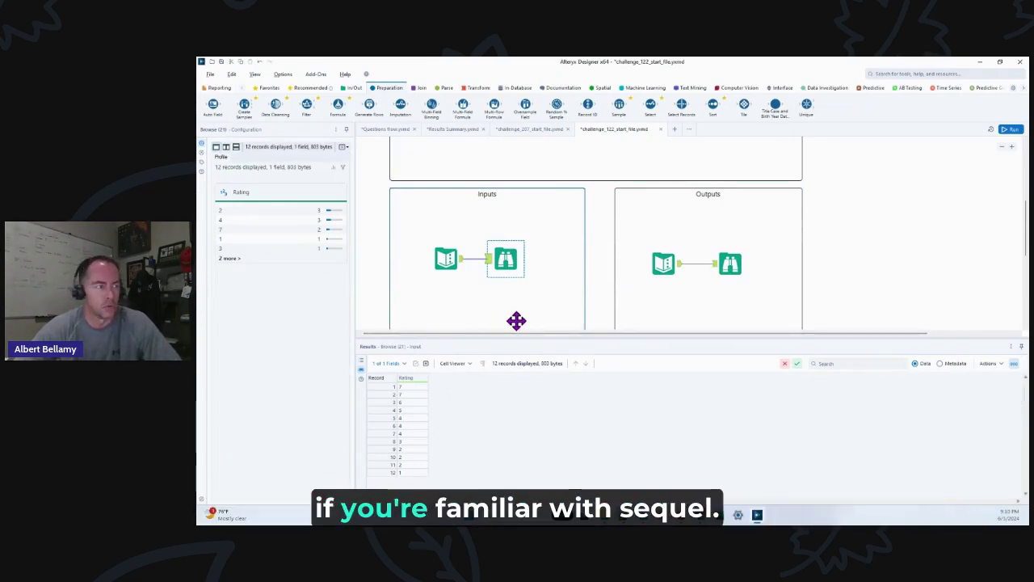
left_click(462, 273)
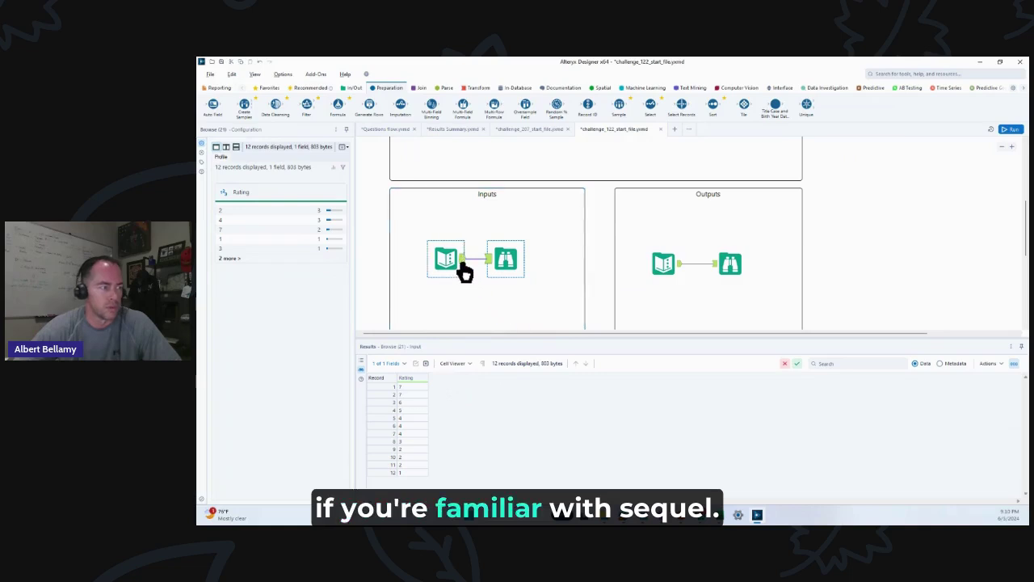
left_click(506, 260)
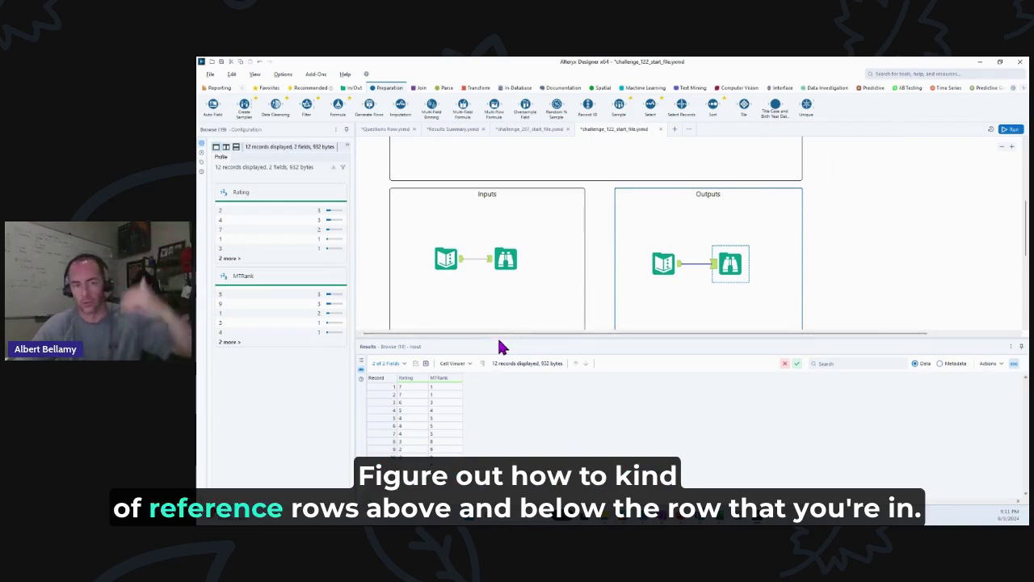
left_click_drag(498, 336, 491, 370)
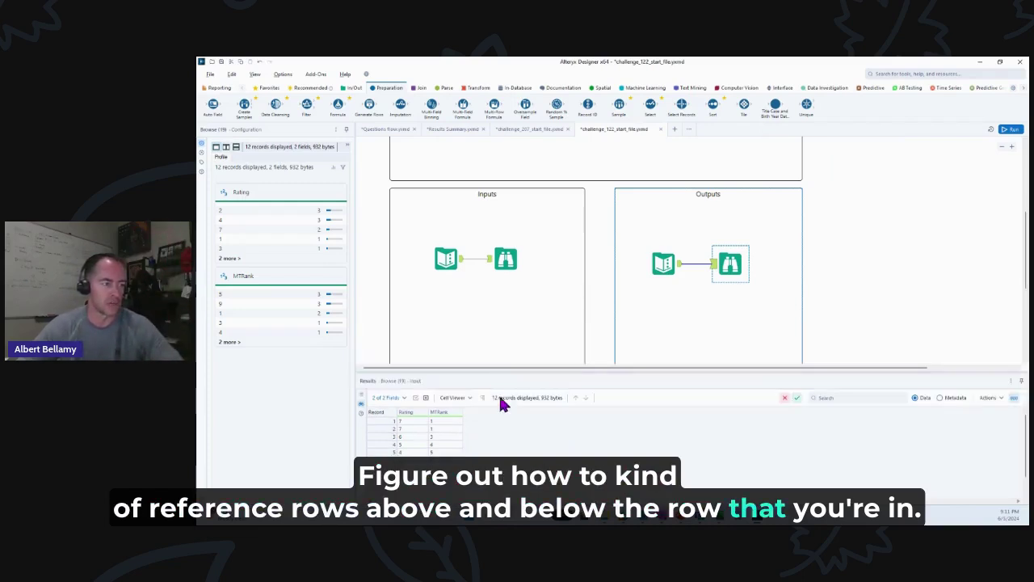
left_click_drag(579, 371, 581, 394)
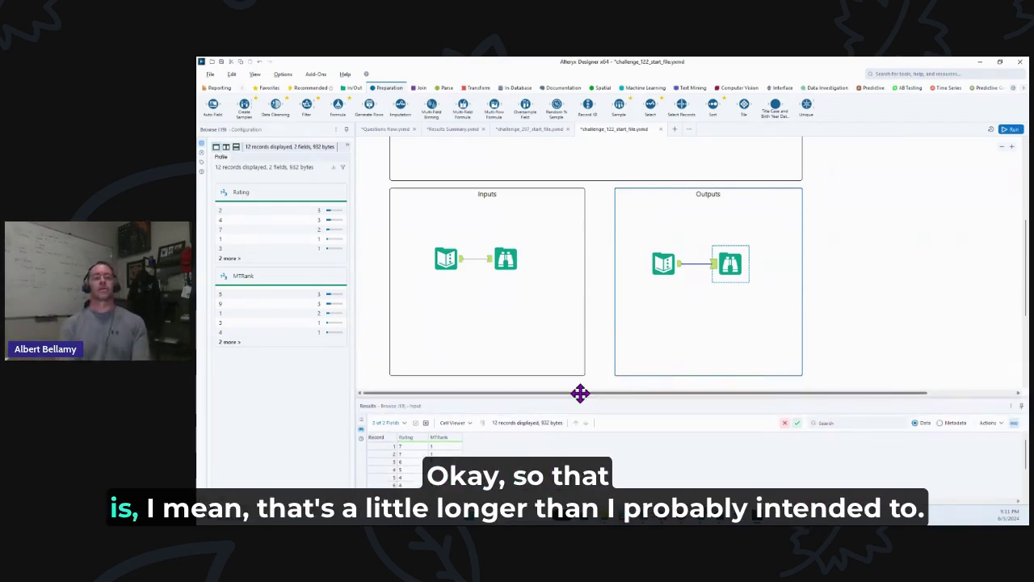